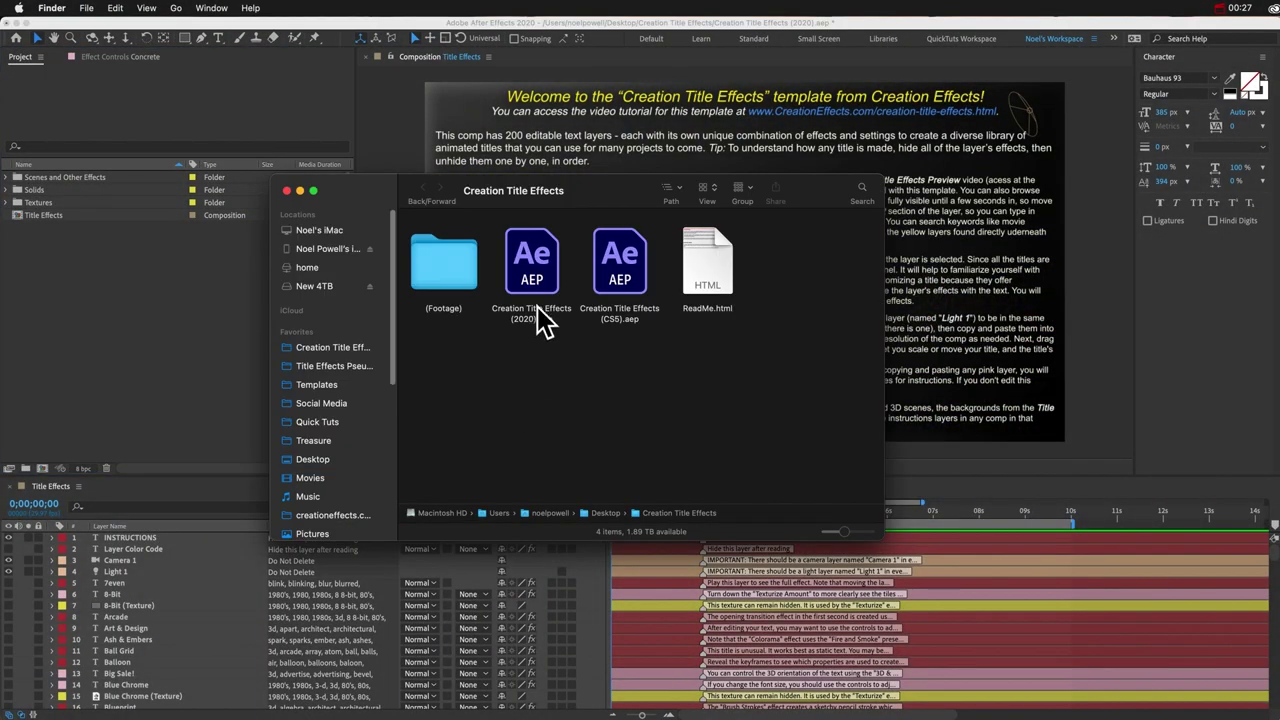
- Select the 2020 and CS5 project files in Finder, clear the selection, and return to After Effects
left_click(526, 320)
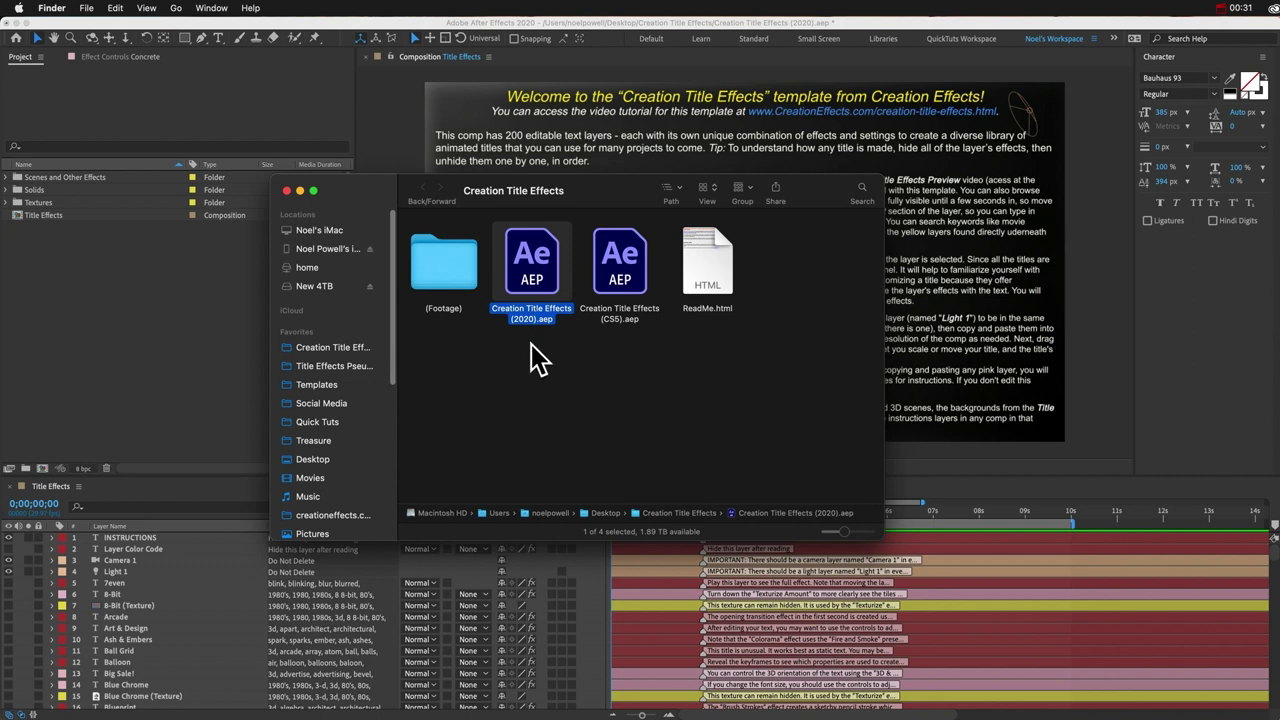
left_click(620, 318)
left_click(621, 345)
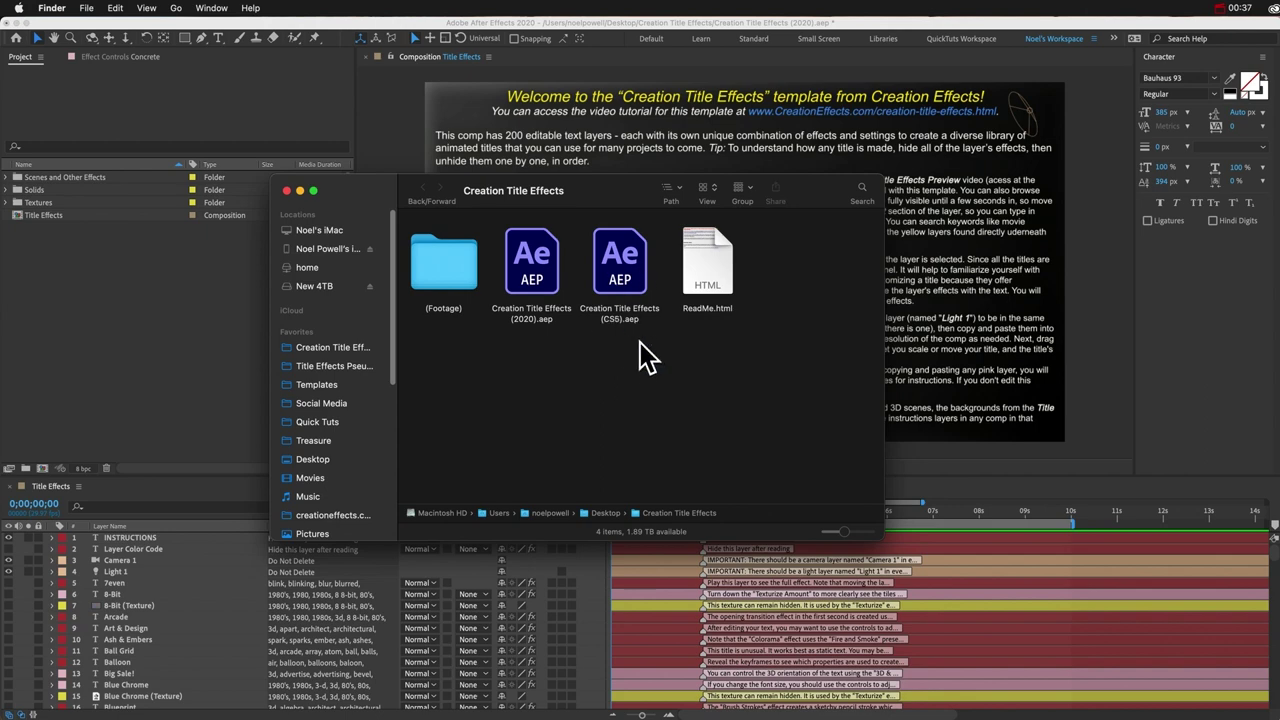
left_click(129, 406)
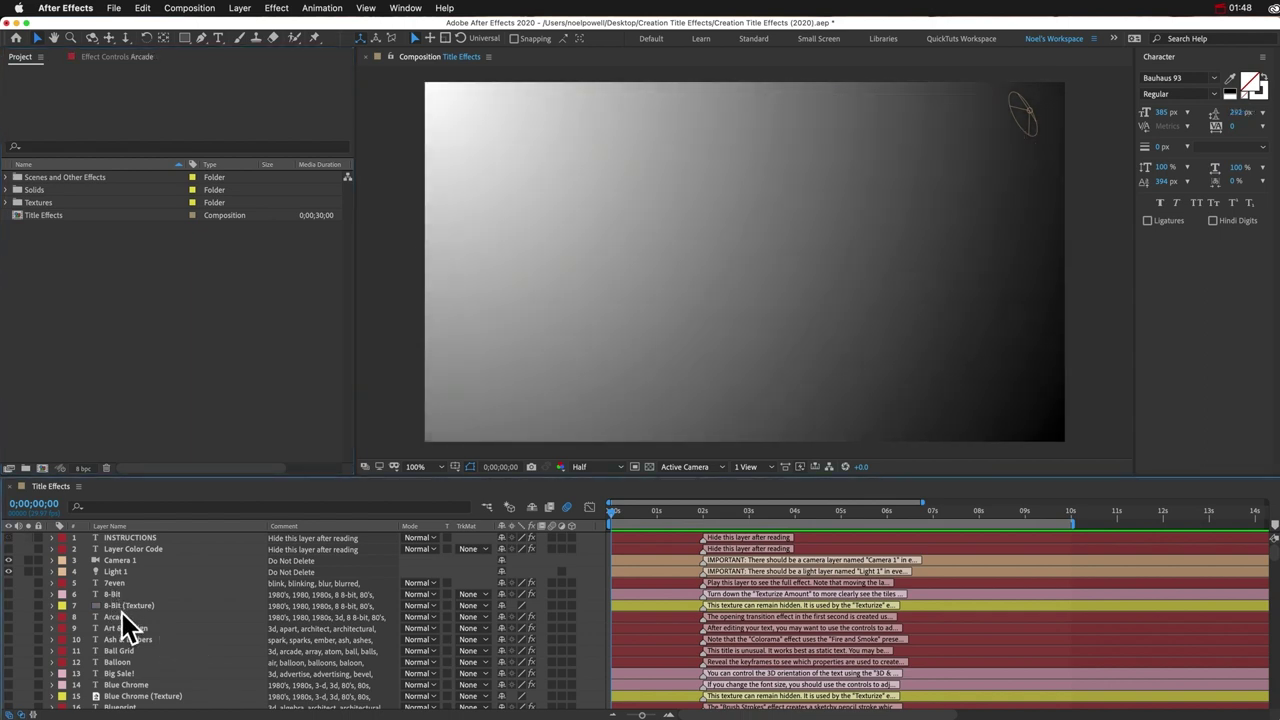
- Select the Arcade title layer in the timeline
left_click(121, 617)
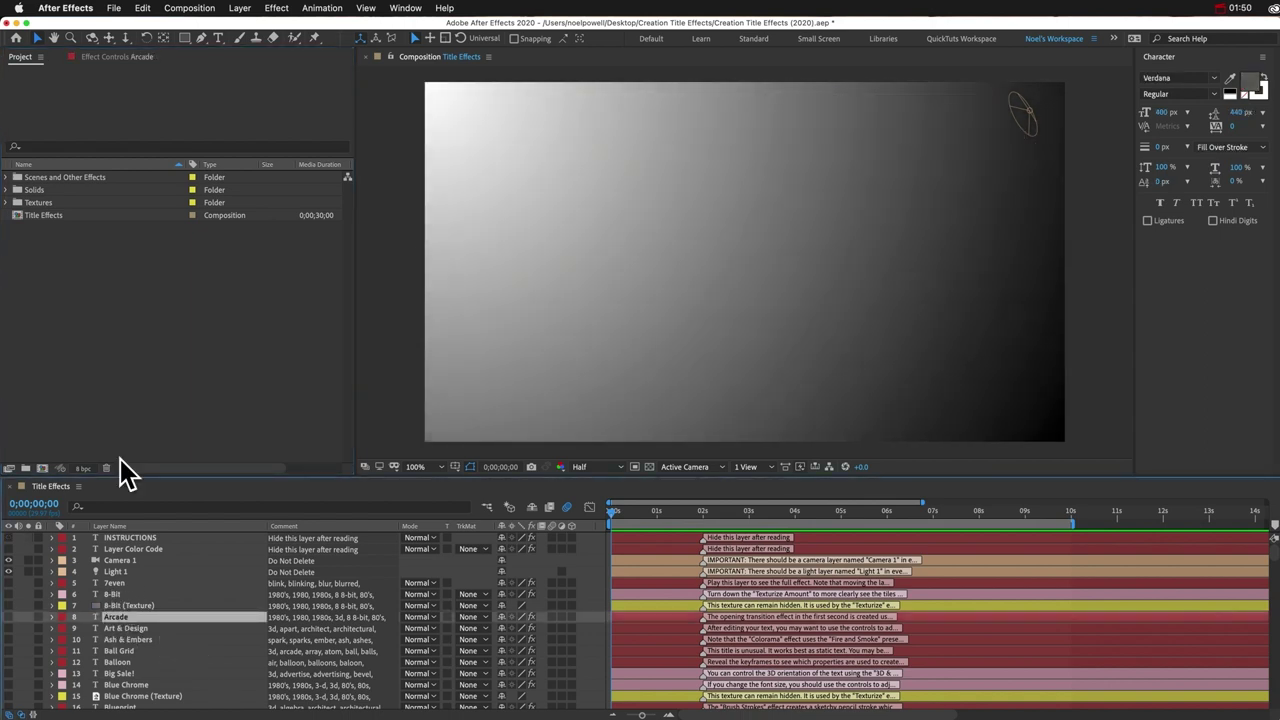
- View the Arcade and 7even pseudo-effect controls, including Random Offset Flicker, and turn on 7even
left_click(104, 57)
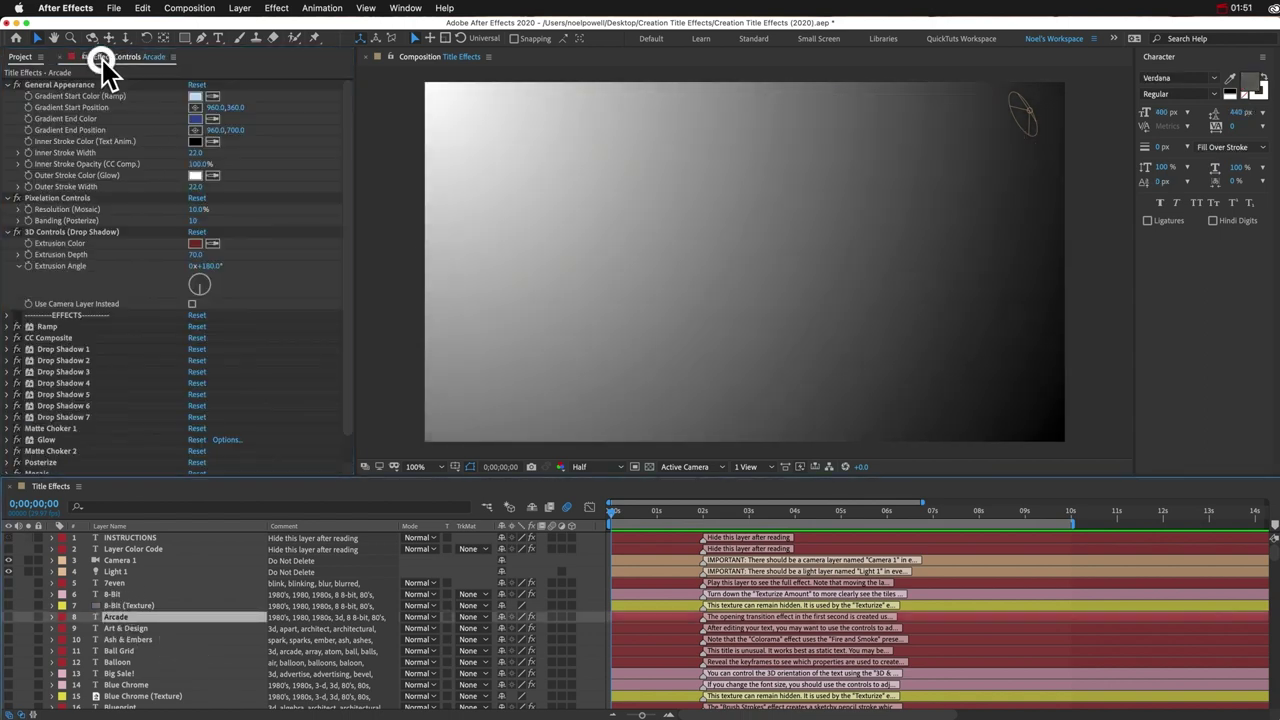
left_click(128, 586)
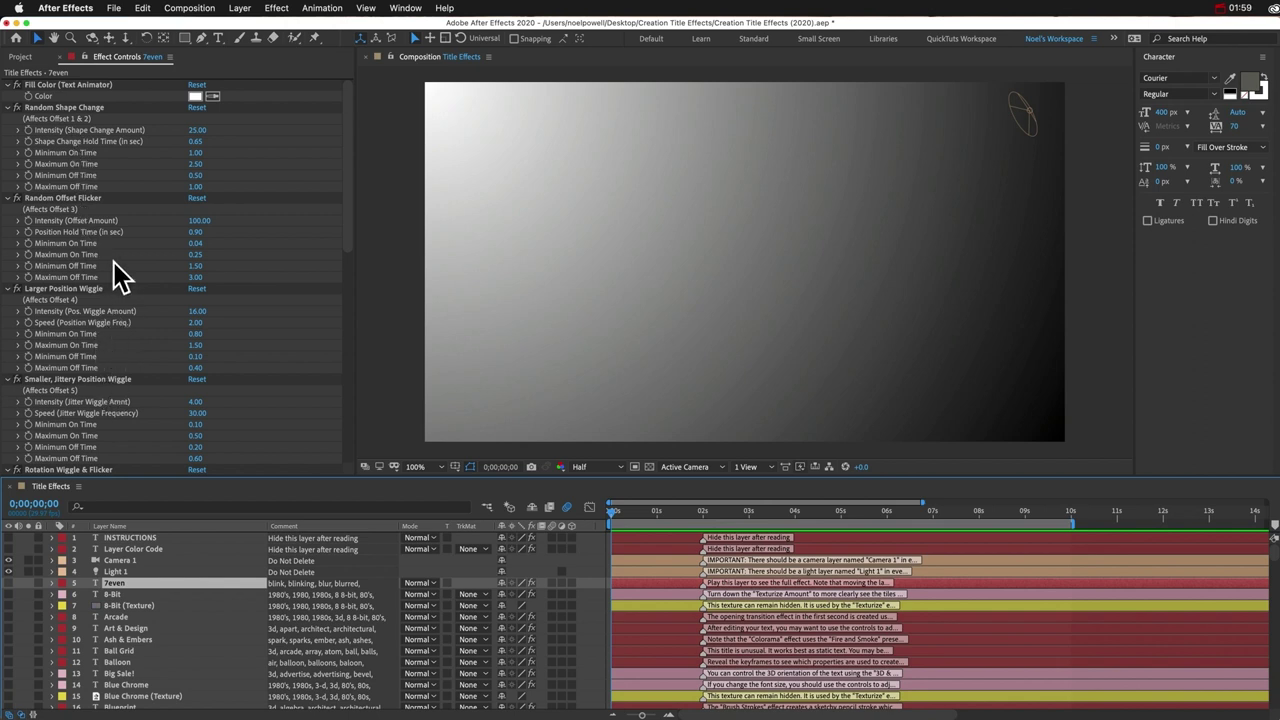
left_click(70, 198)
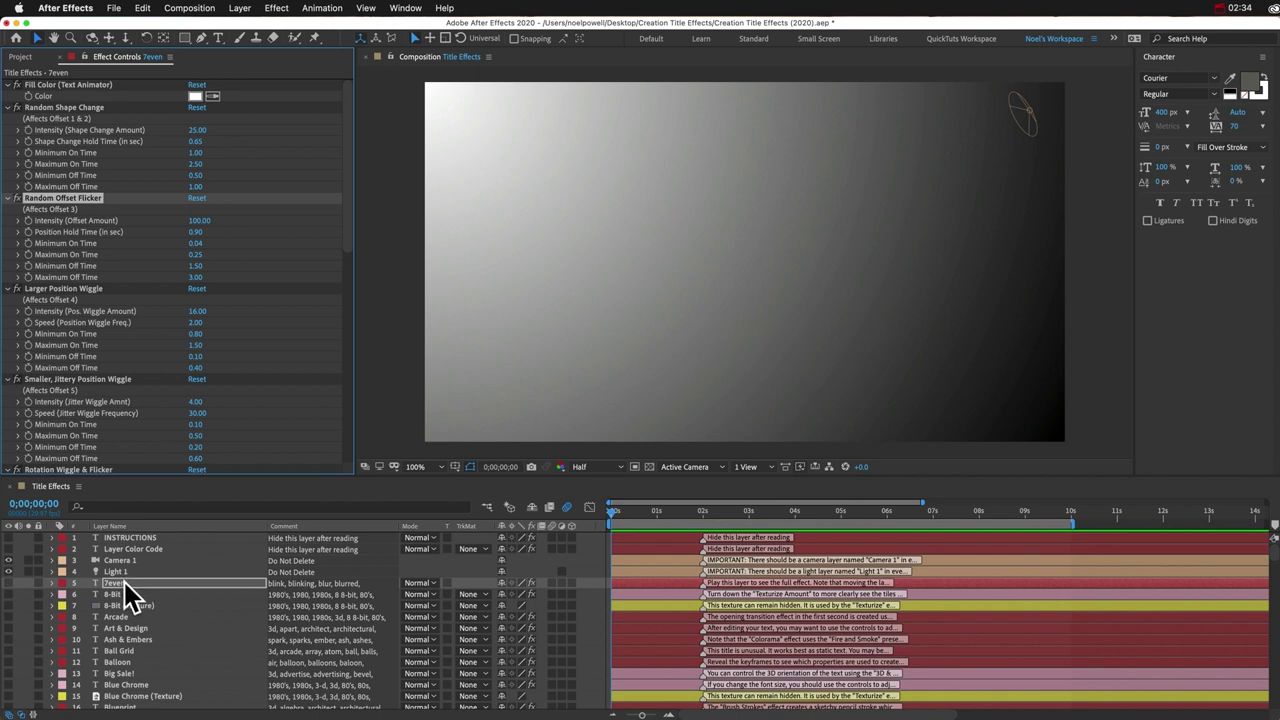
left_click(8, 583)
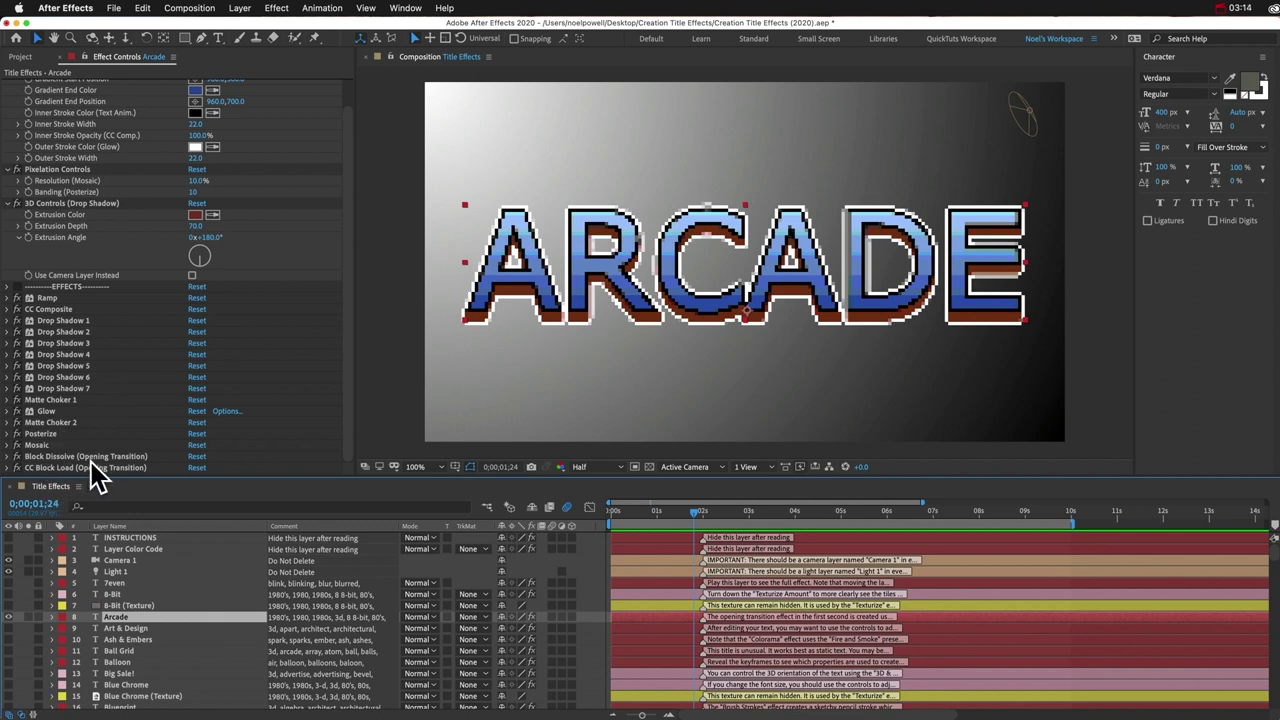
- Select the Block Dissolve and CC Block Load transition effects, leaving the Arcade layer name unchanged
left_click(100, 457)
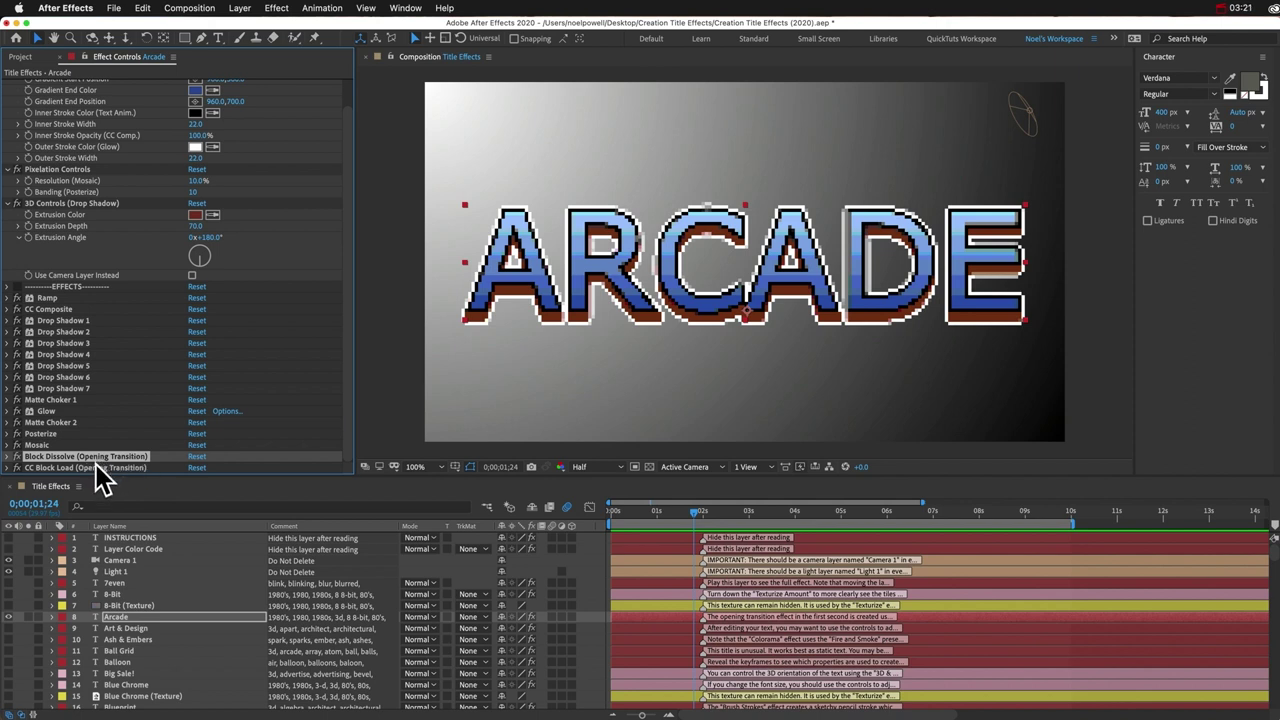
left_click(94, 468, "shift")
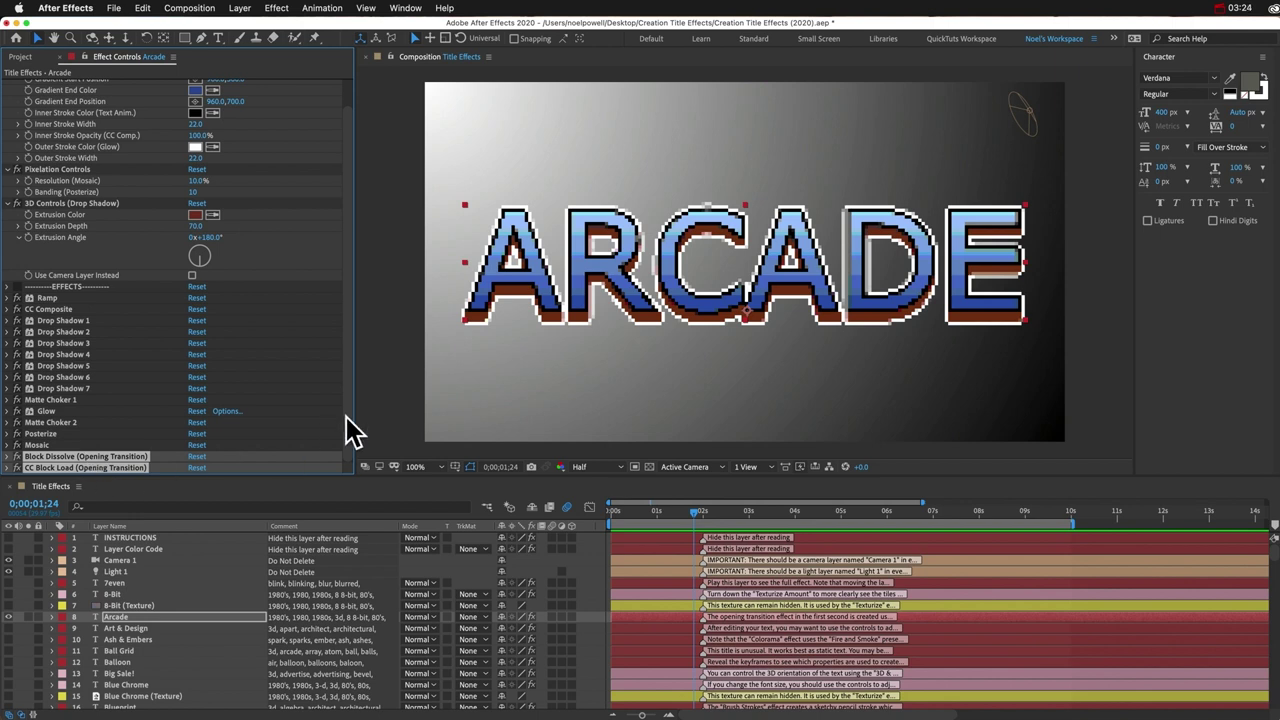
left_click(118, 617)
type("Arca")
left_click(122, 618)
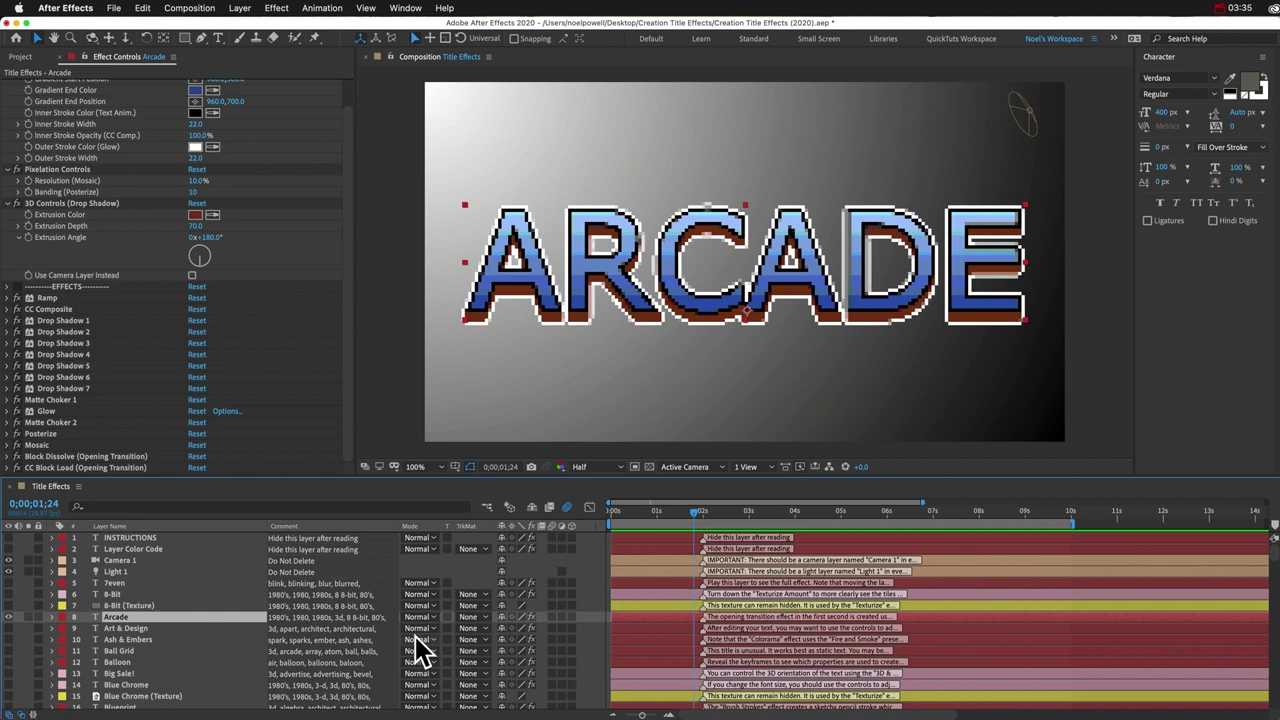
- Reveal the Arcade keyframes with U, select the opening transition keys, and move to about 10 seconds
key("u")
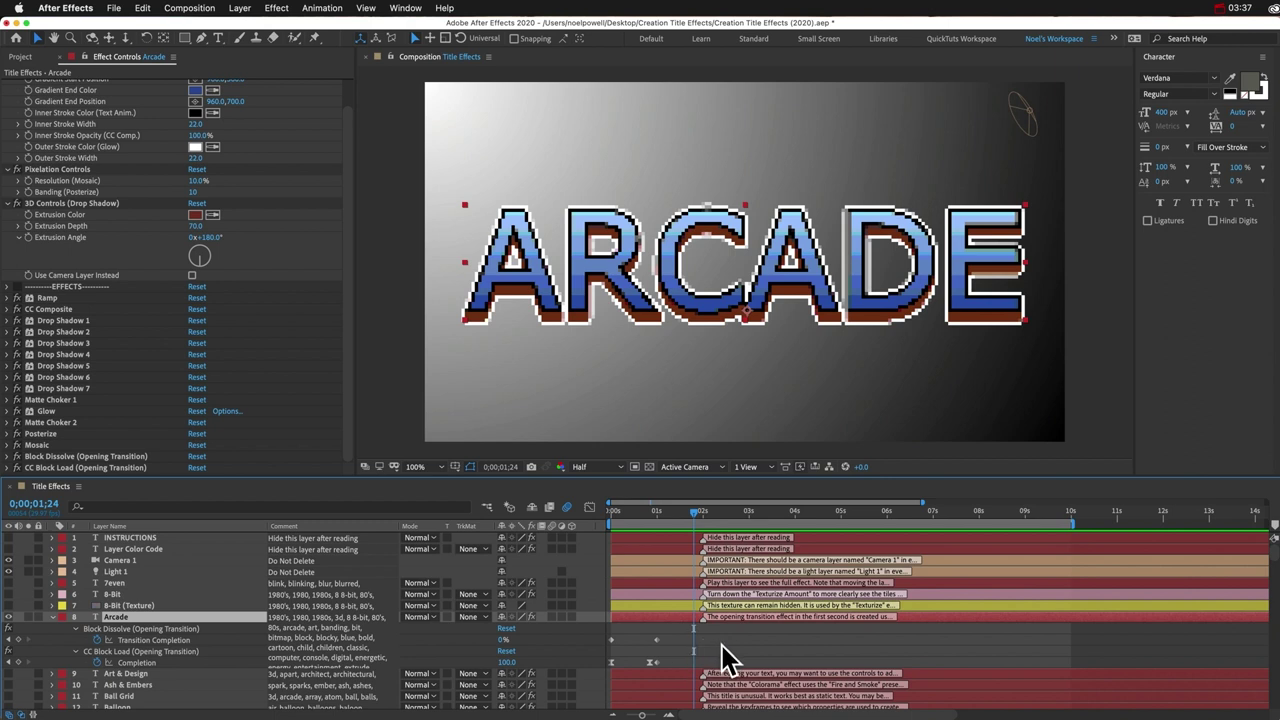
left_click_drag(718, 652, 664, 618)
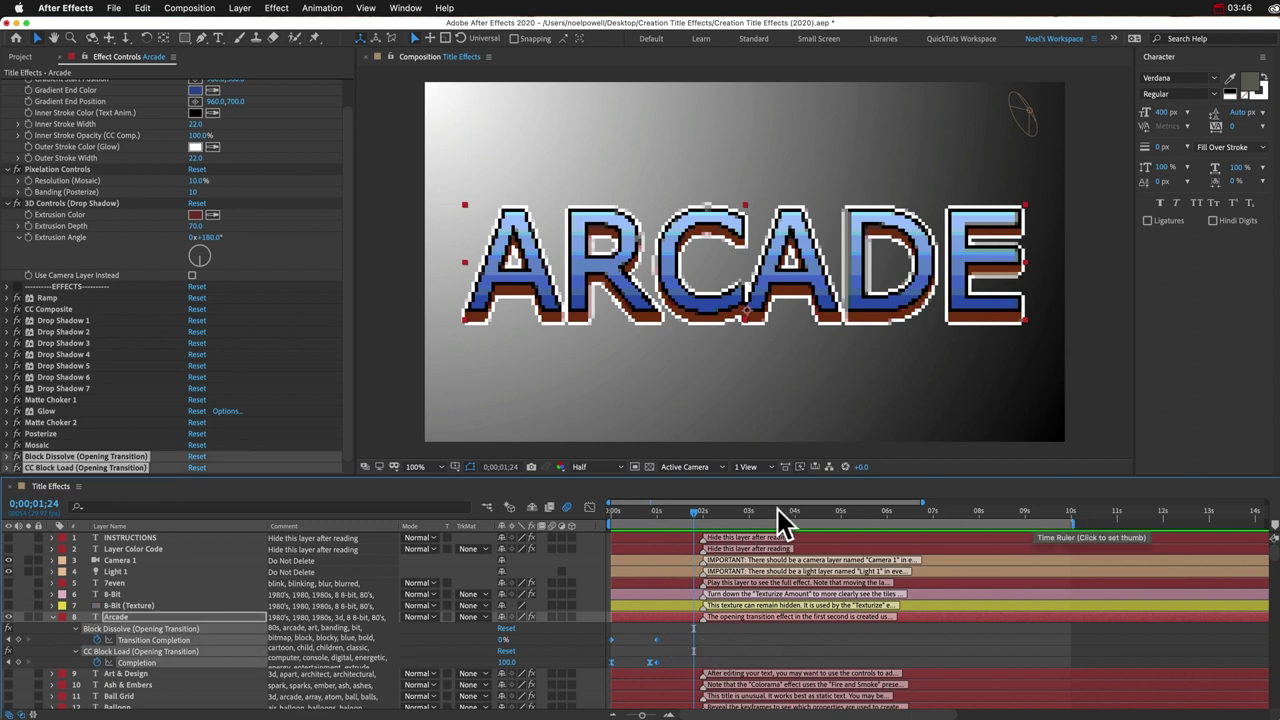
left_click(1091, 515)
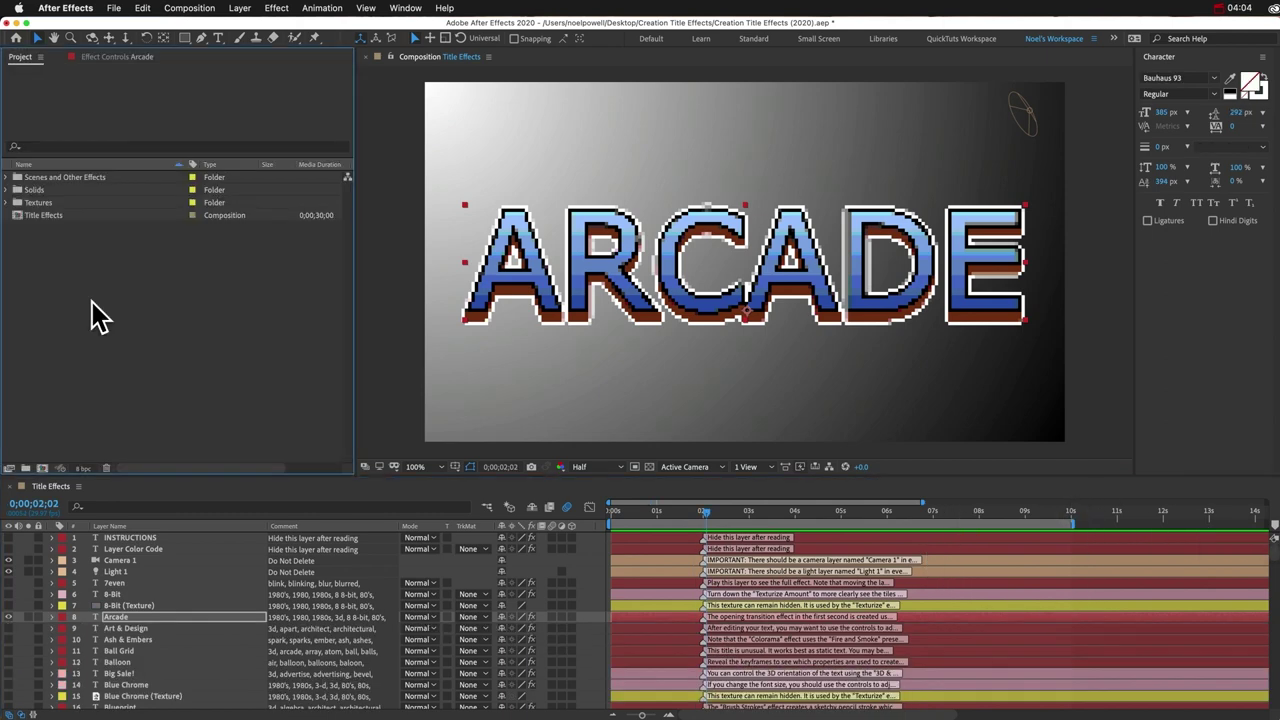
- Expand the Textures folder to list its 80 images, then select the 8-Bit (Texture) layer
left_click(40, 202)
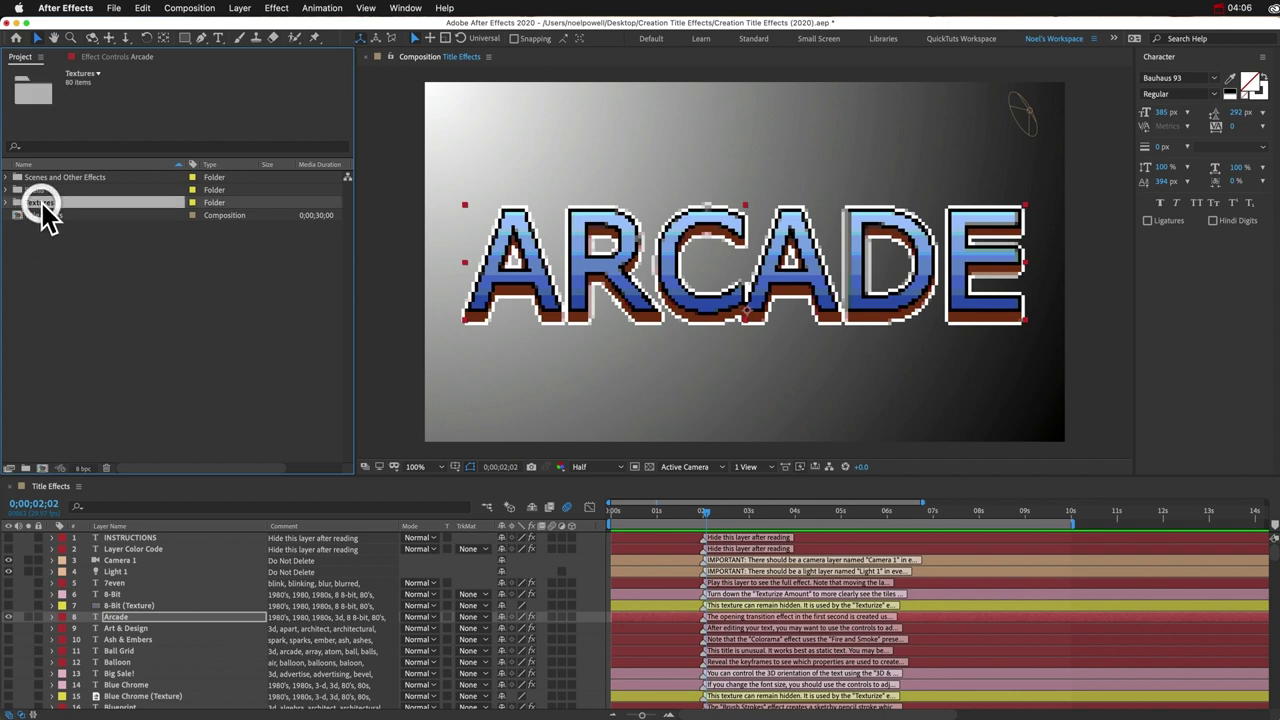
left_click(6, 203)
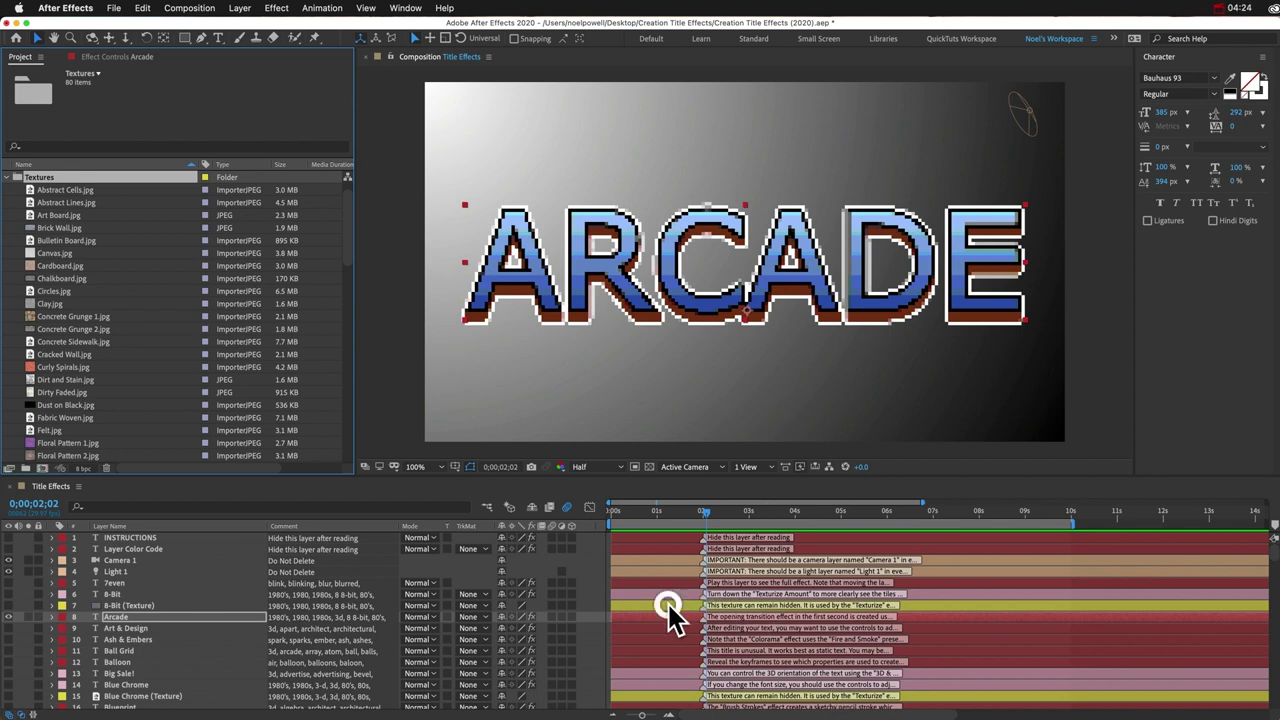
left_click(668, 604)
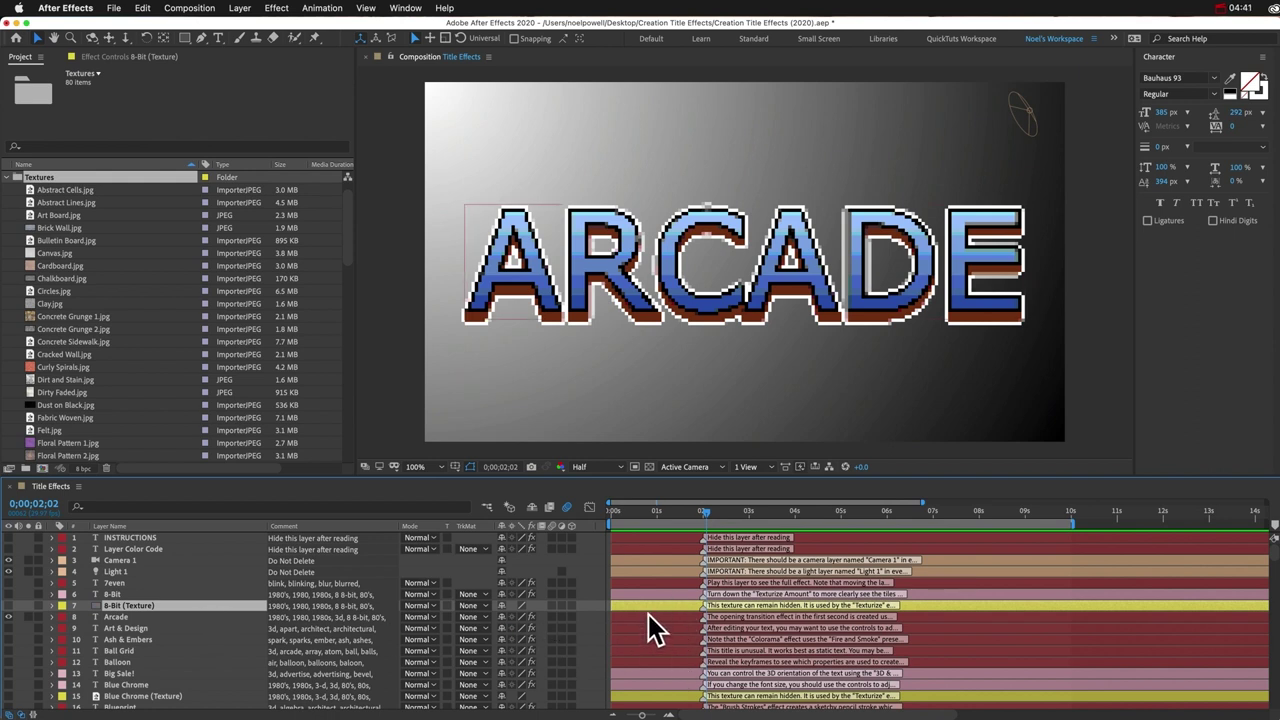
- Select the 8-Bit, Concrete (Texture) and Concrete layers, then Camera 1 together with Light 1
left_click(663, 594)
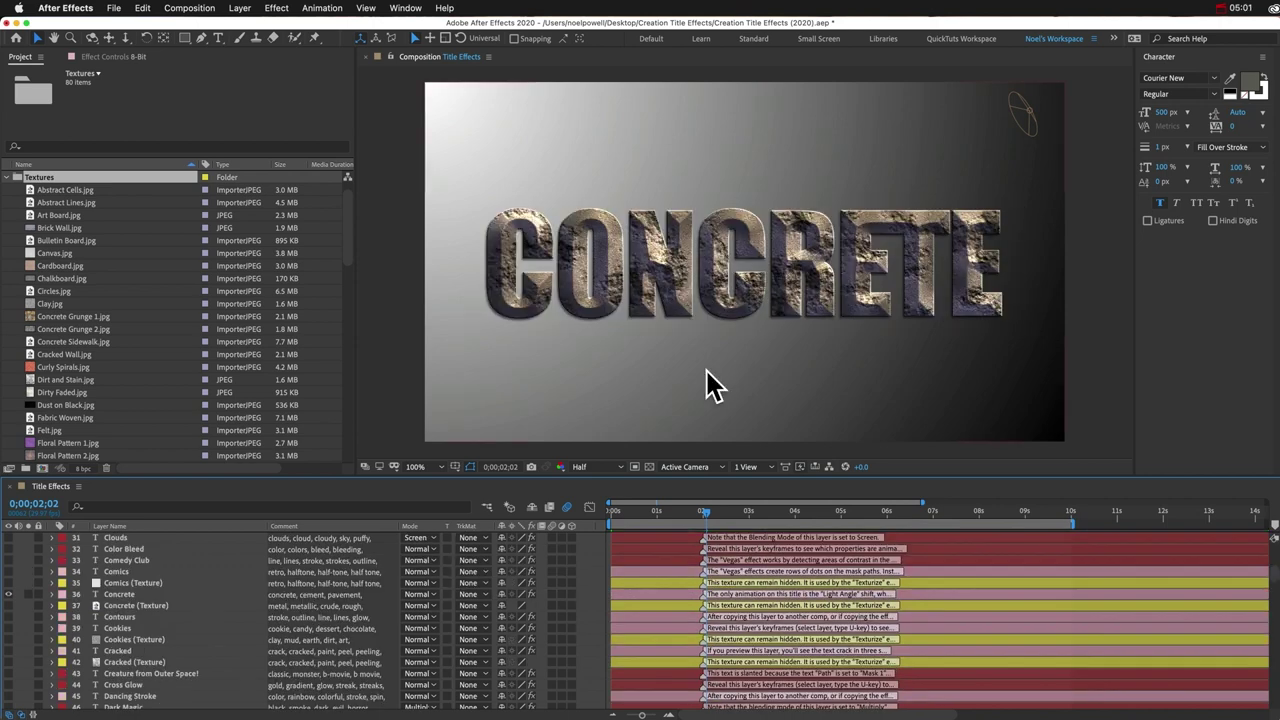
left_click(148, 606)
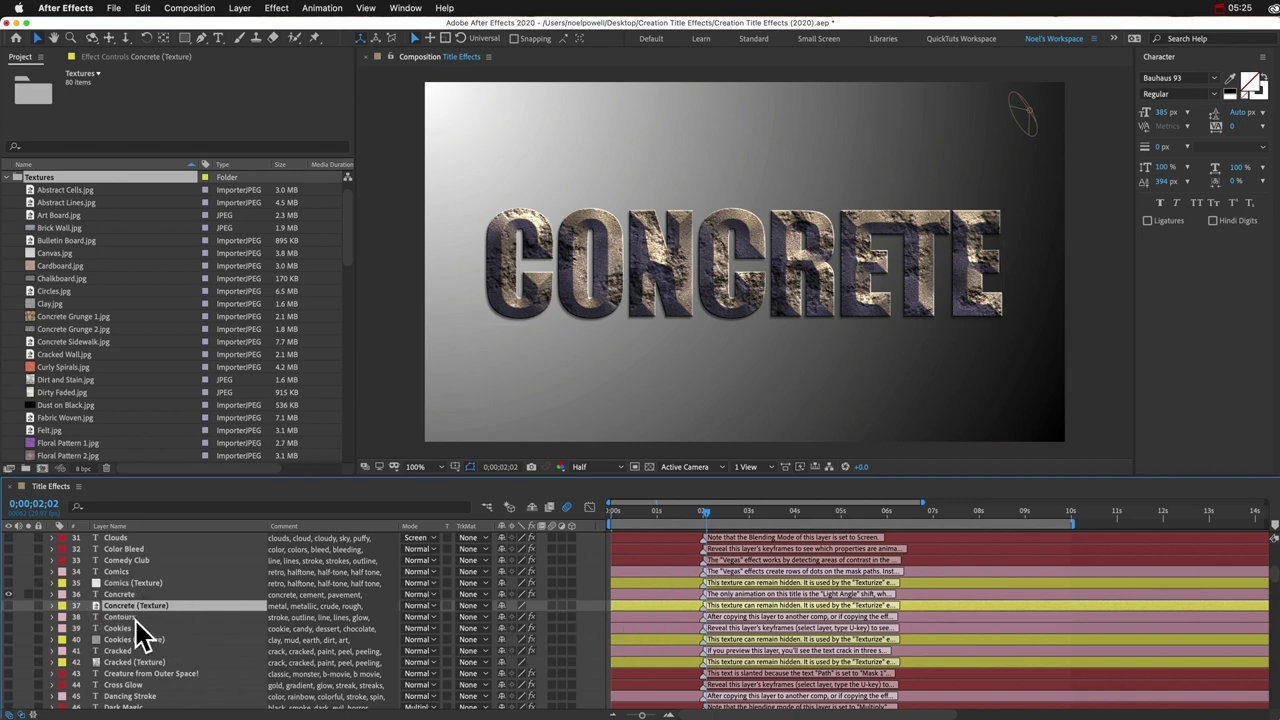
left_click(134, 594)
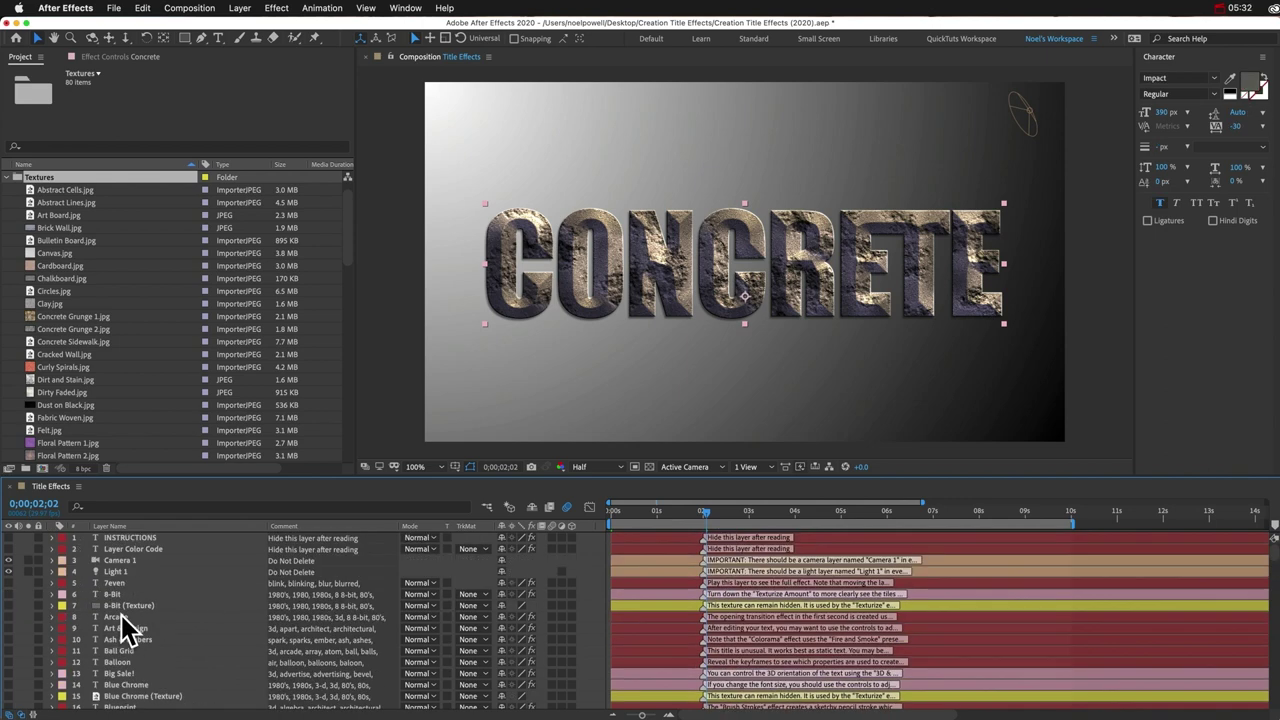
left_click(120, 560)
left_click(115, 571, "shift")
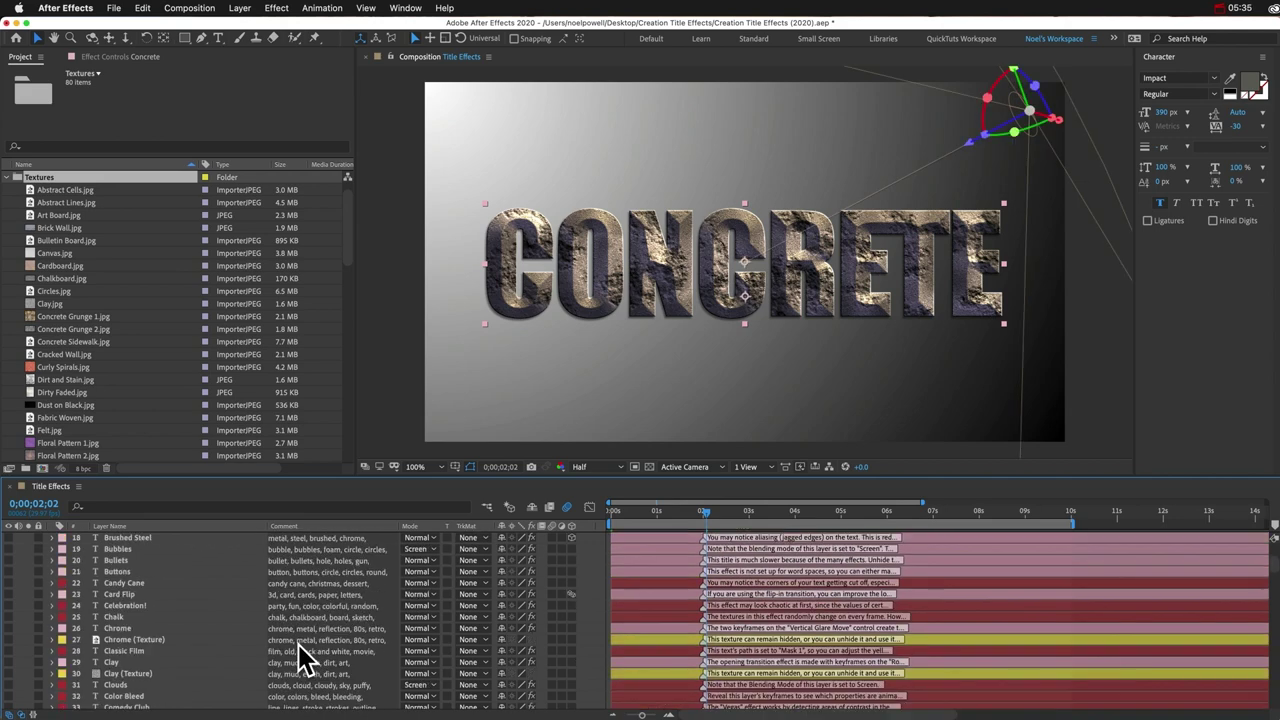
- Reselect the Concrete title layer and its bar, then collapse the Textures folder
scroll(298, 644, "down", 5)
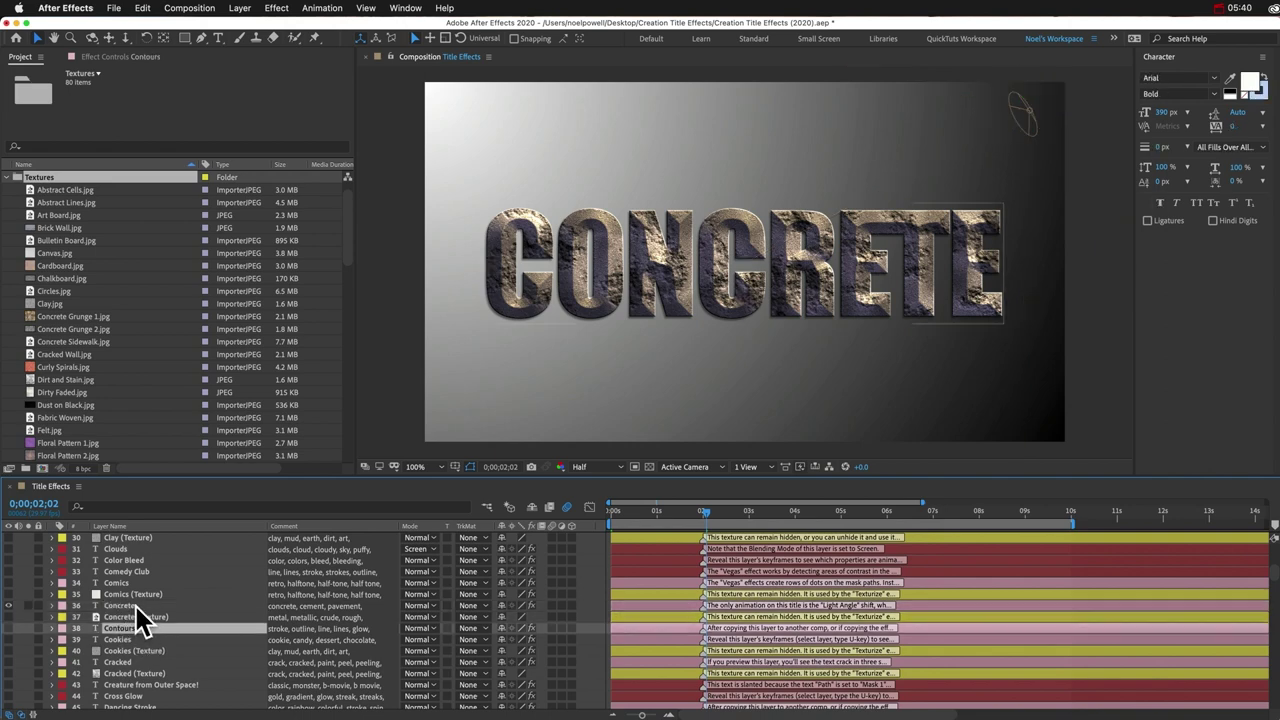
left_click(136, 606)
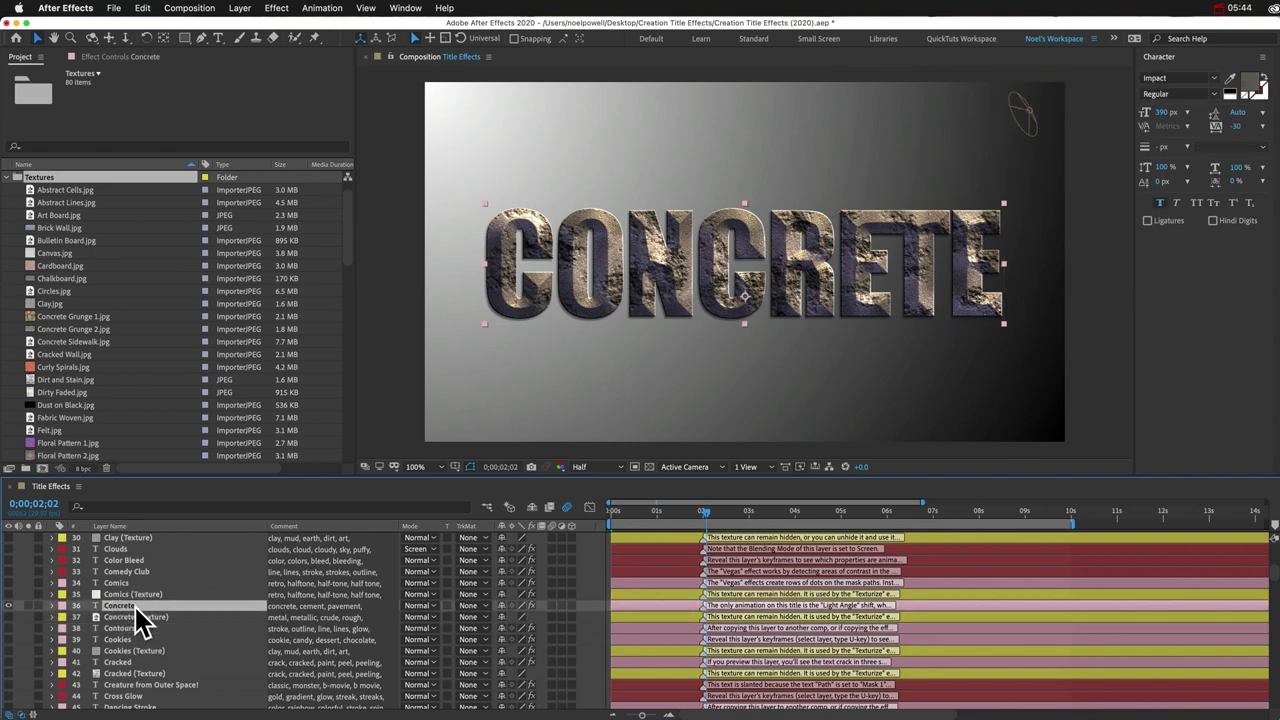
left_click(670, 615)
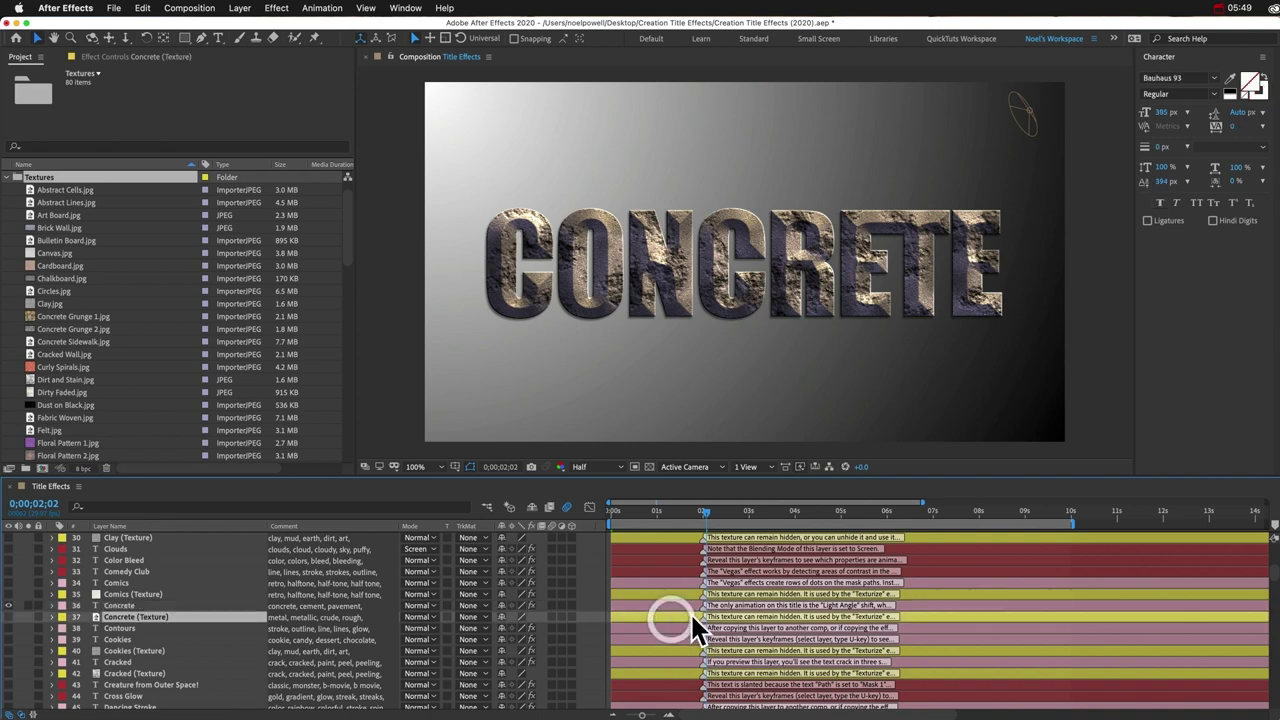
left_click(682, 601)
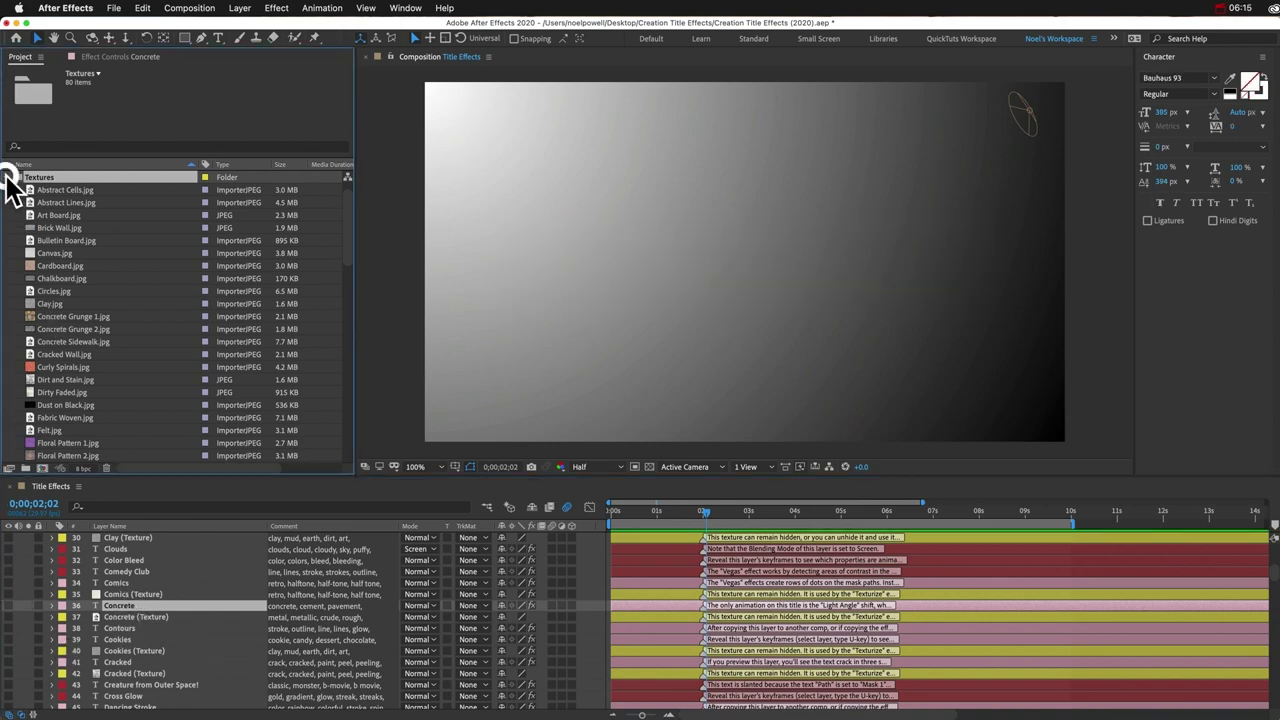
left_click(6, 177)
left_click(55, 250)
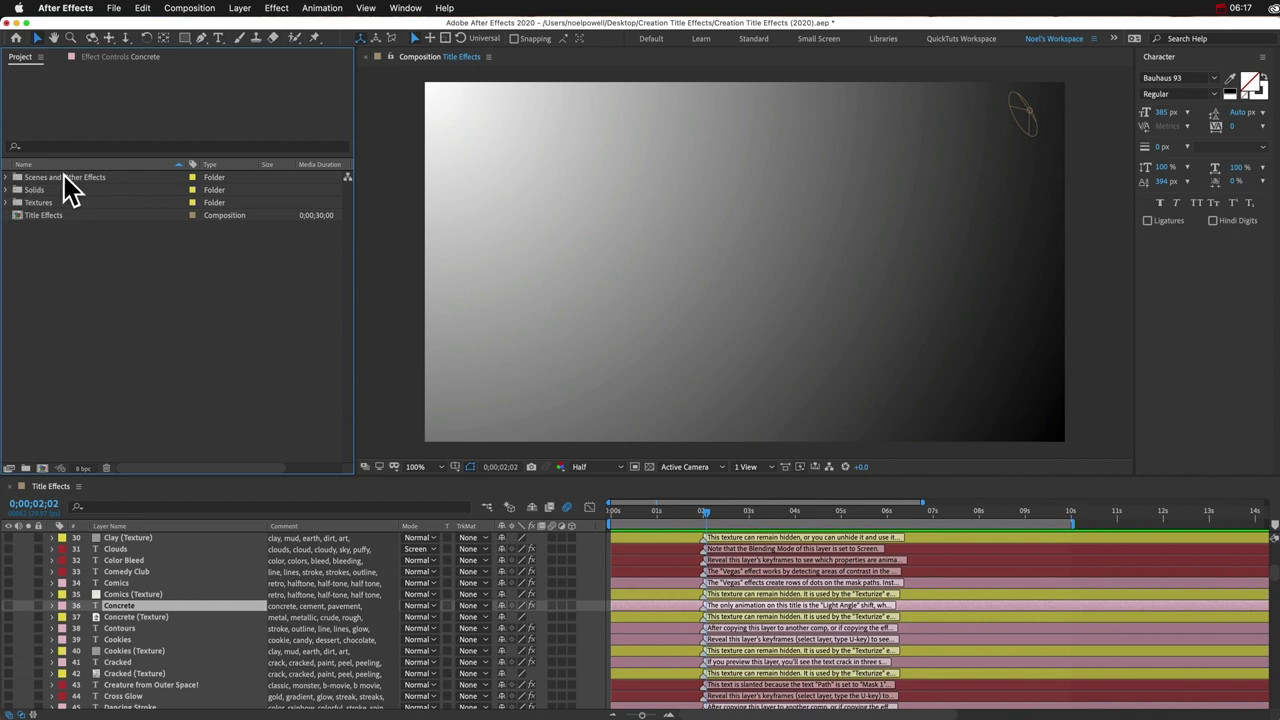
left_click(6, 177)
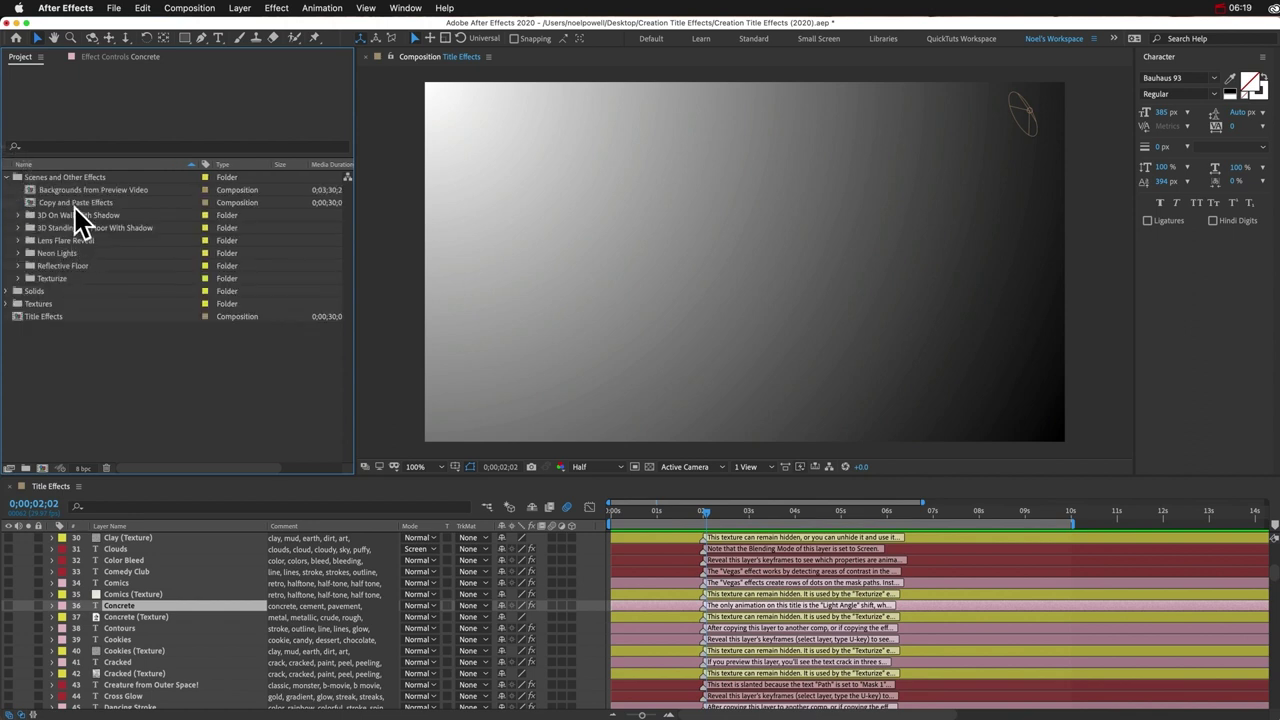
left_click(73, 190)
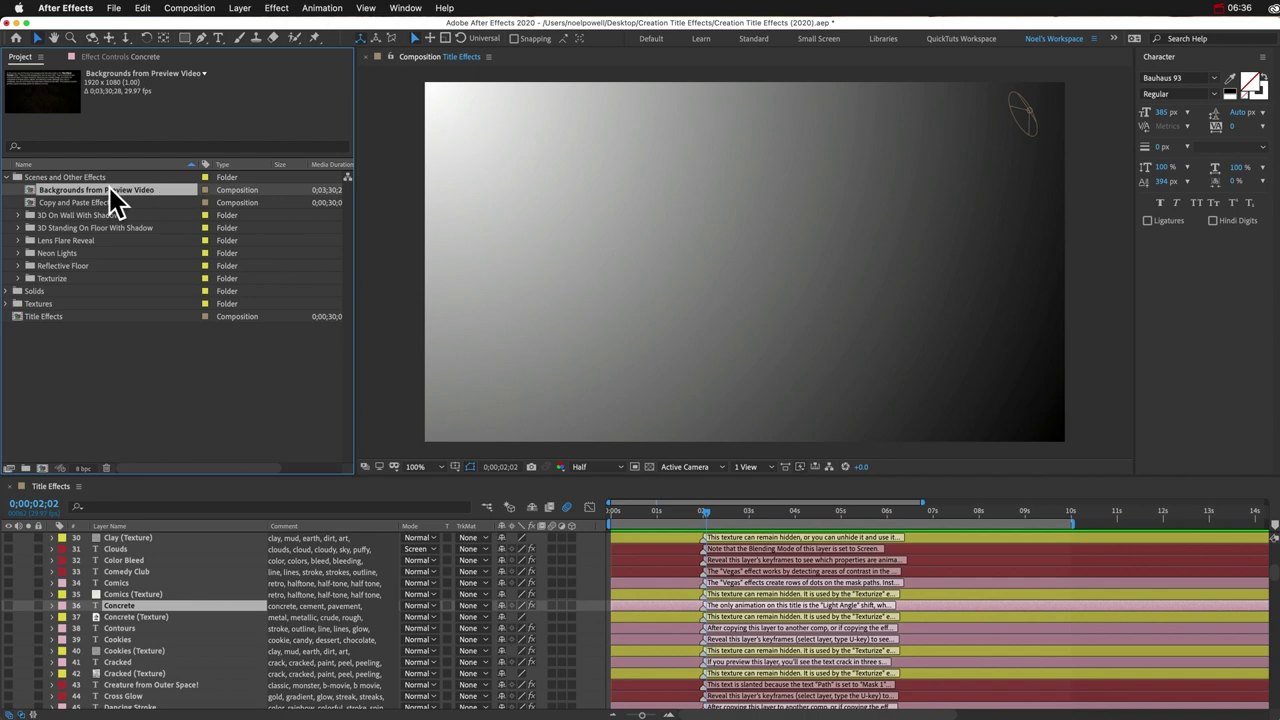
double_click(109, 187)
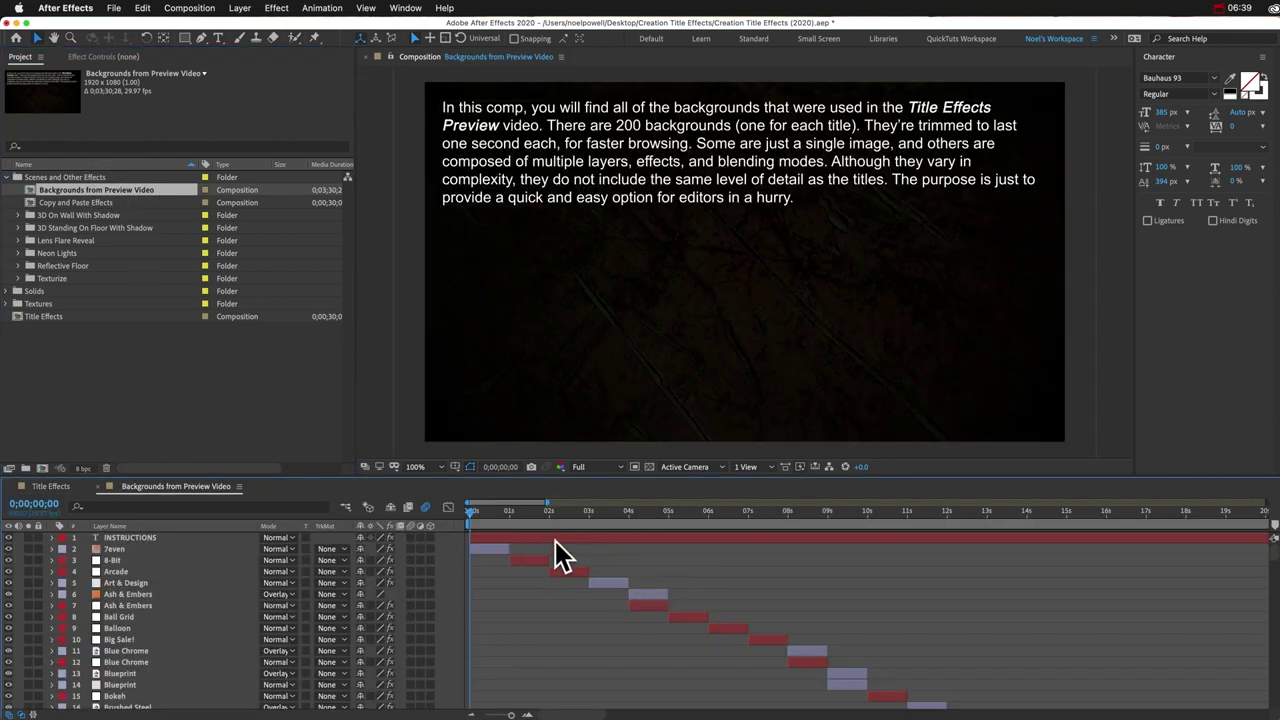
left_click(641, 512)
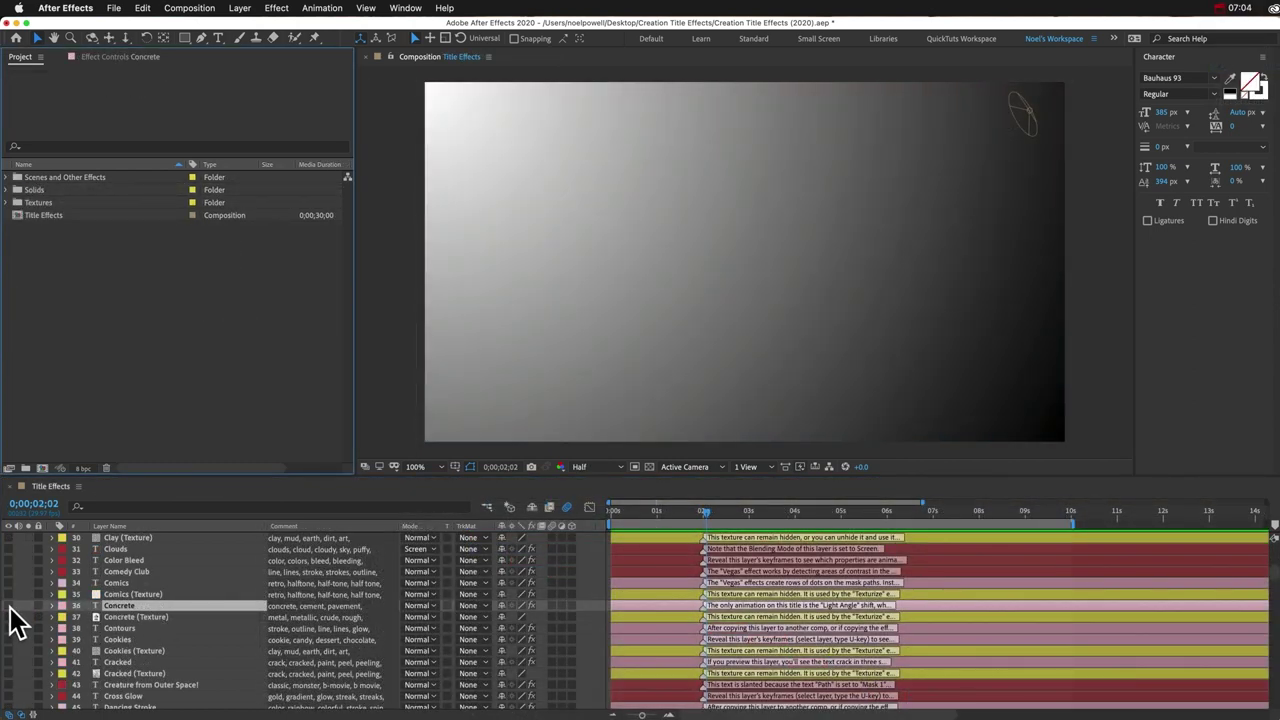
- Turn on the Concrete title and scrub its scale up to 182%
left_click(8, 605)
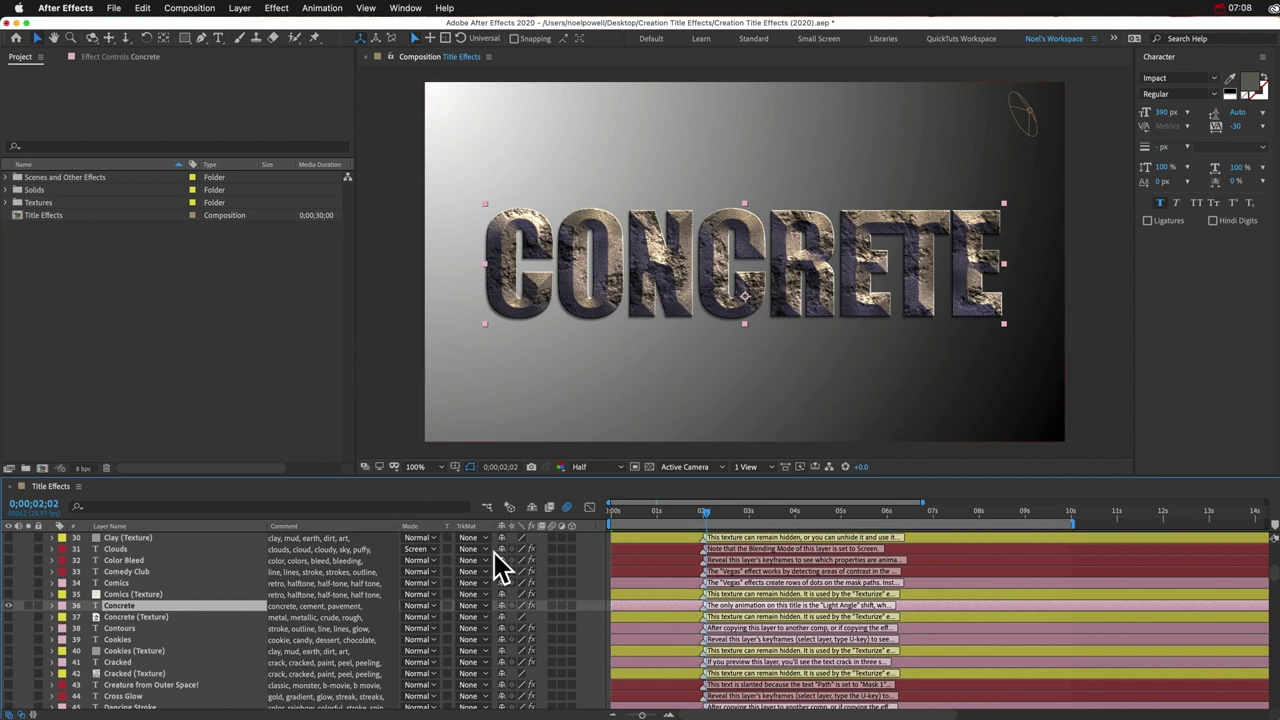
key("s")
left_click_drag(517, 618, 531, 622)
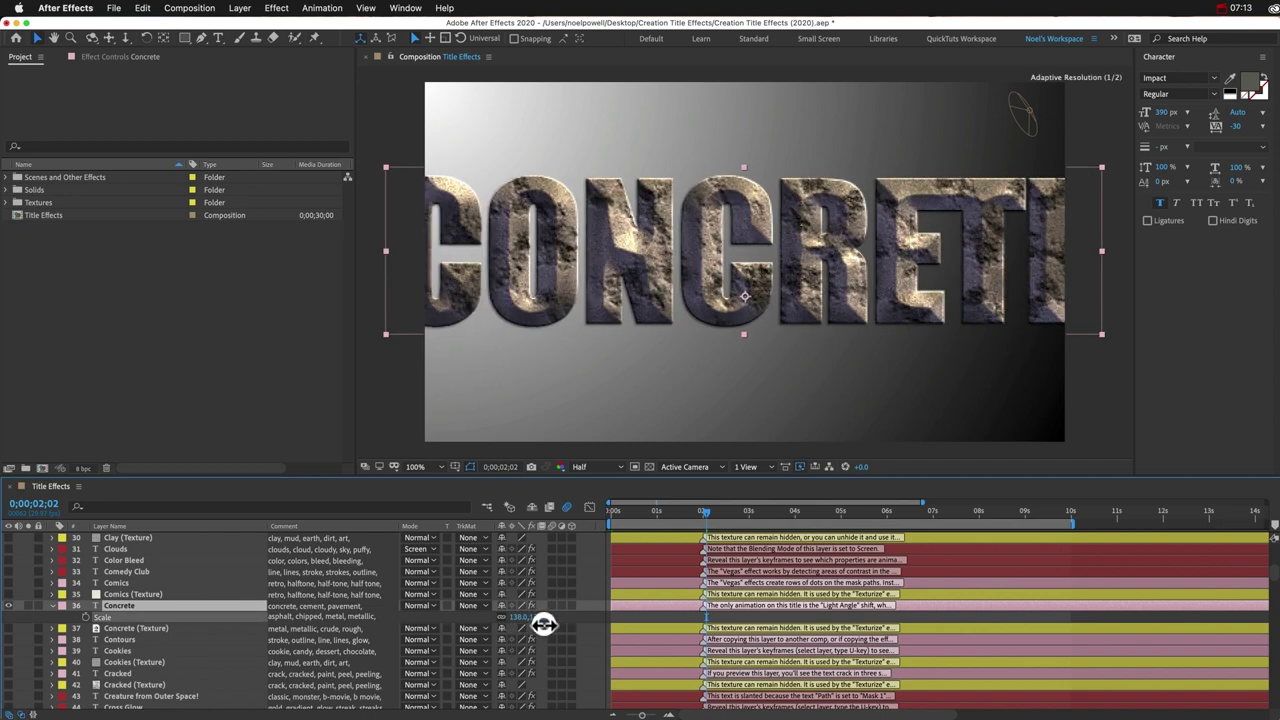
left_click_drag(543, 620, 558, 626)
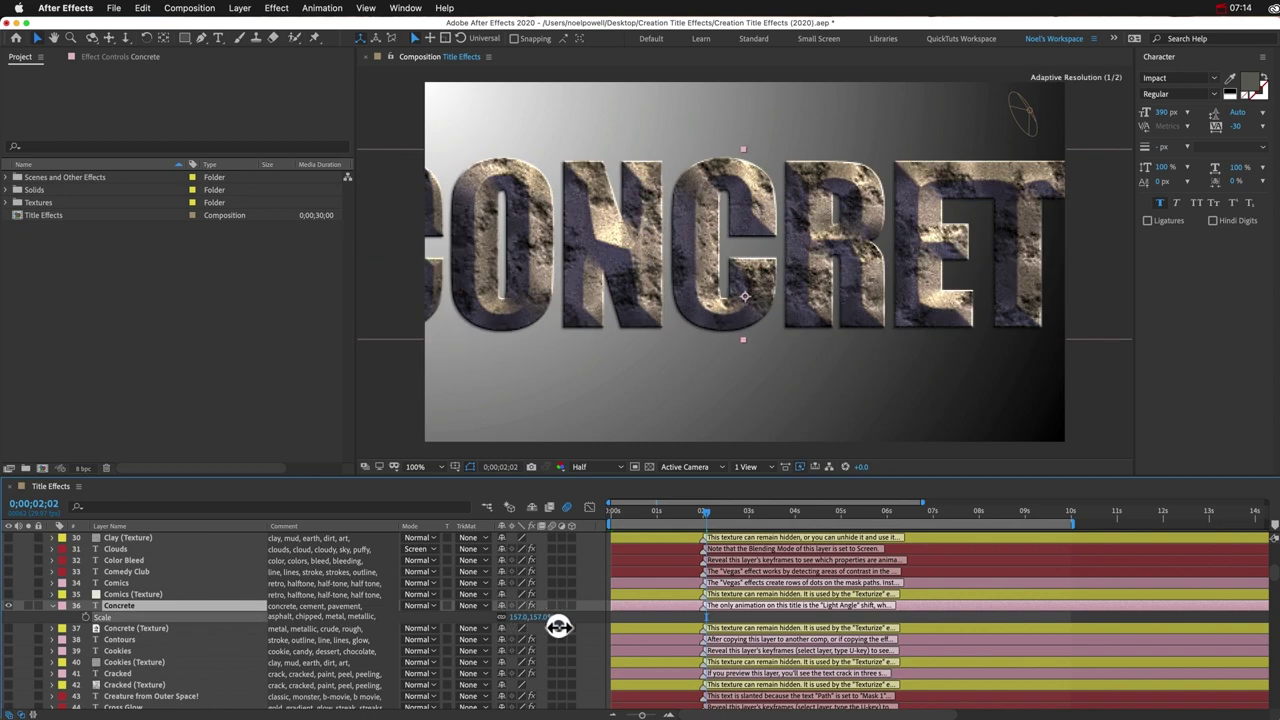
left_click_drag(558, 626, 566, 628)
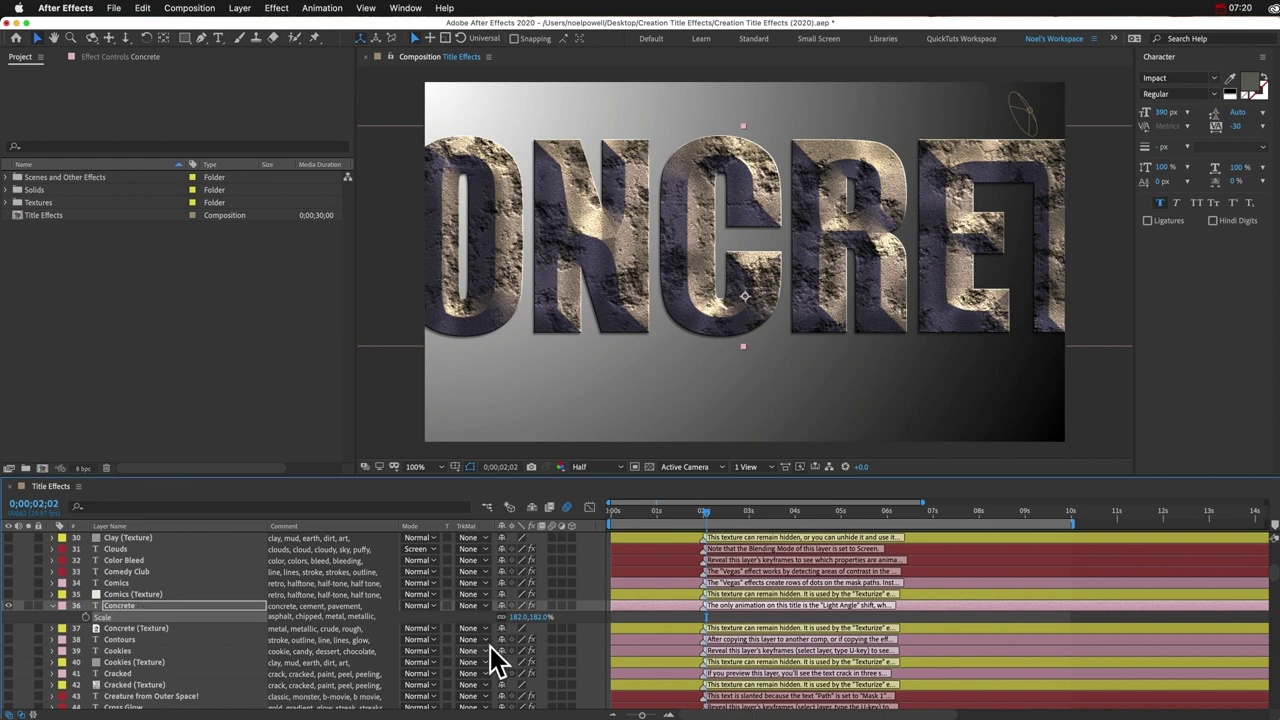
- Scrub the Concrete position to the right, undo the move, and collapse its properties
key("p")
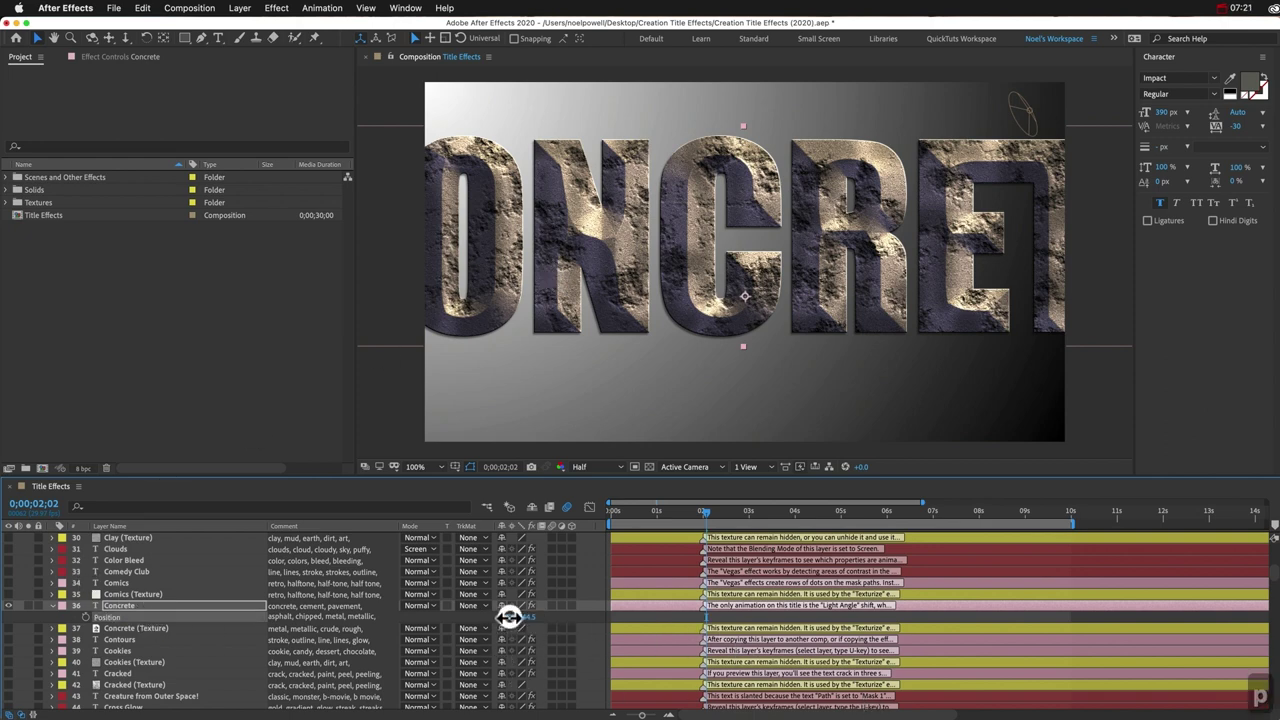
left_click_drag(508, 616, 679, 641)
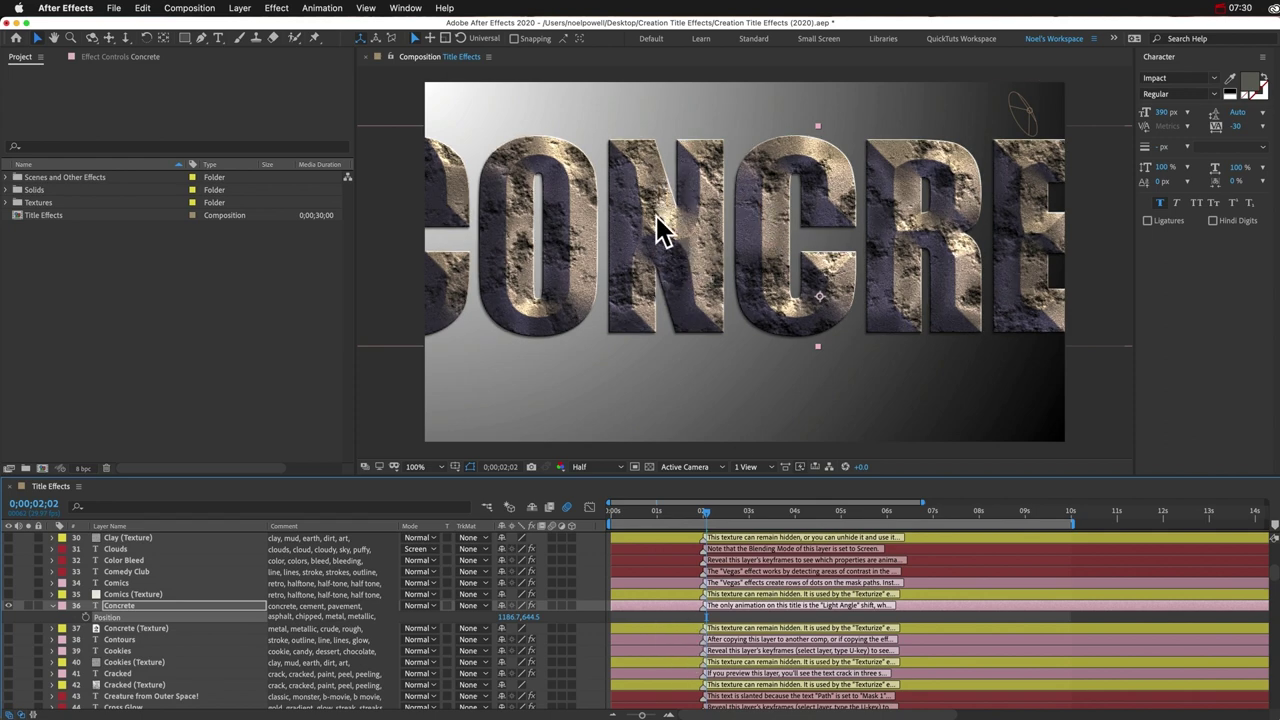
key("super+z")
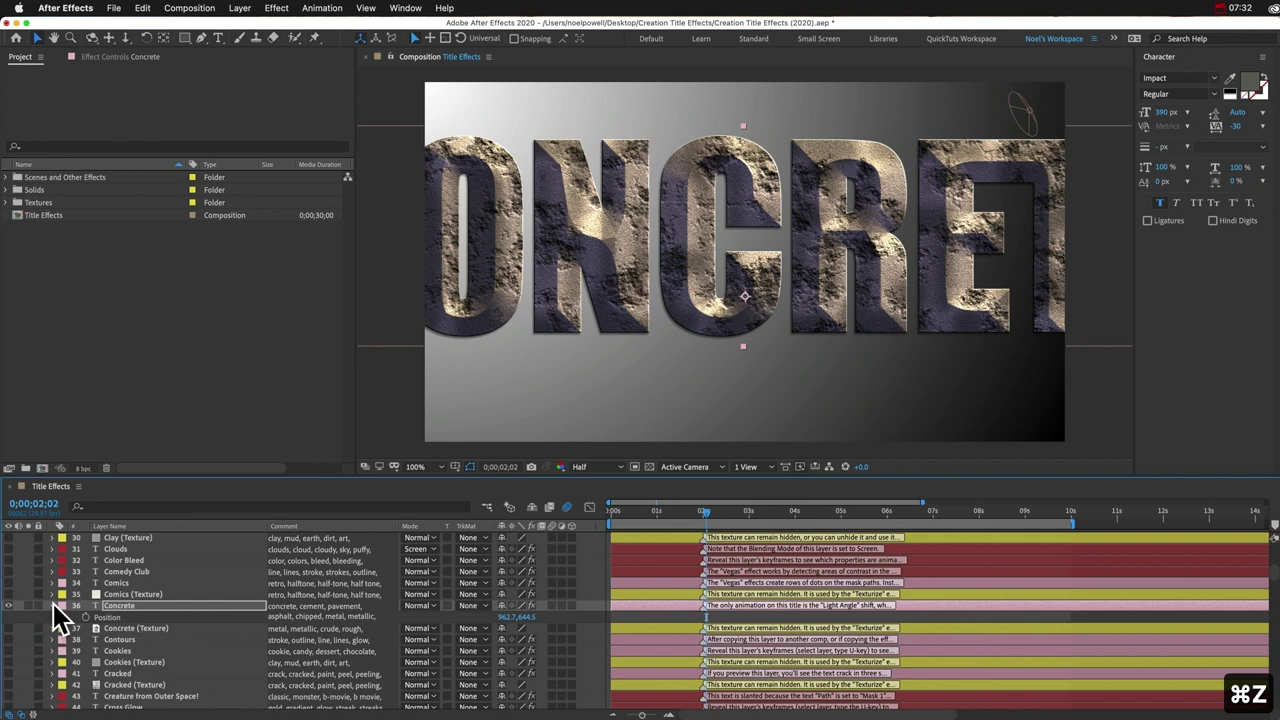
left_click(52, 605)
left_click(195, 605)
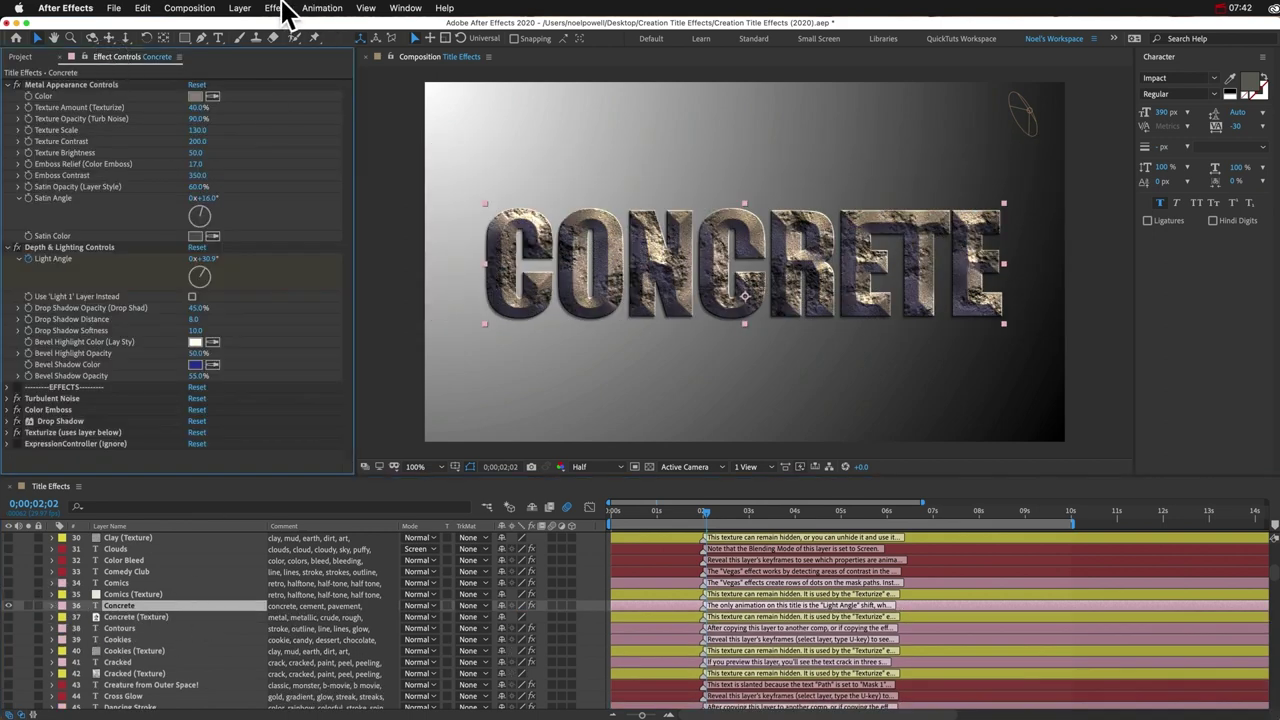
- Apply a Distort > Transform effect to Concrete, move it up the stack, and shift Position right
left_click(276, 8)
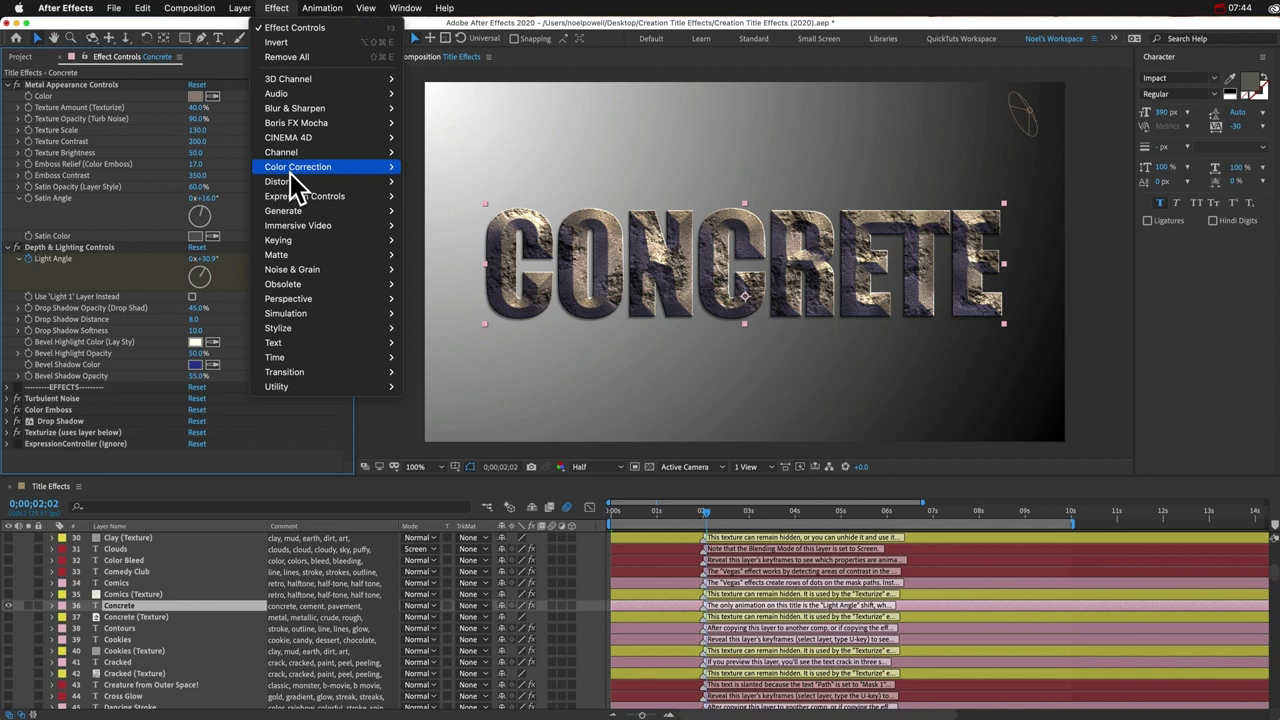
mouse_move(278, 182)
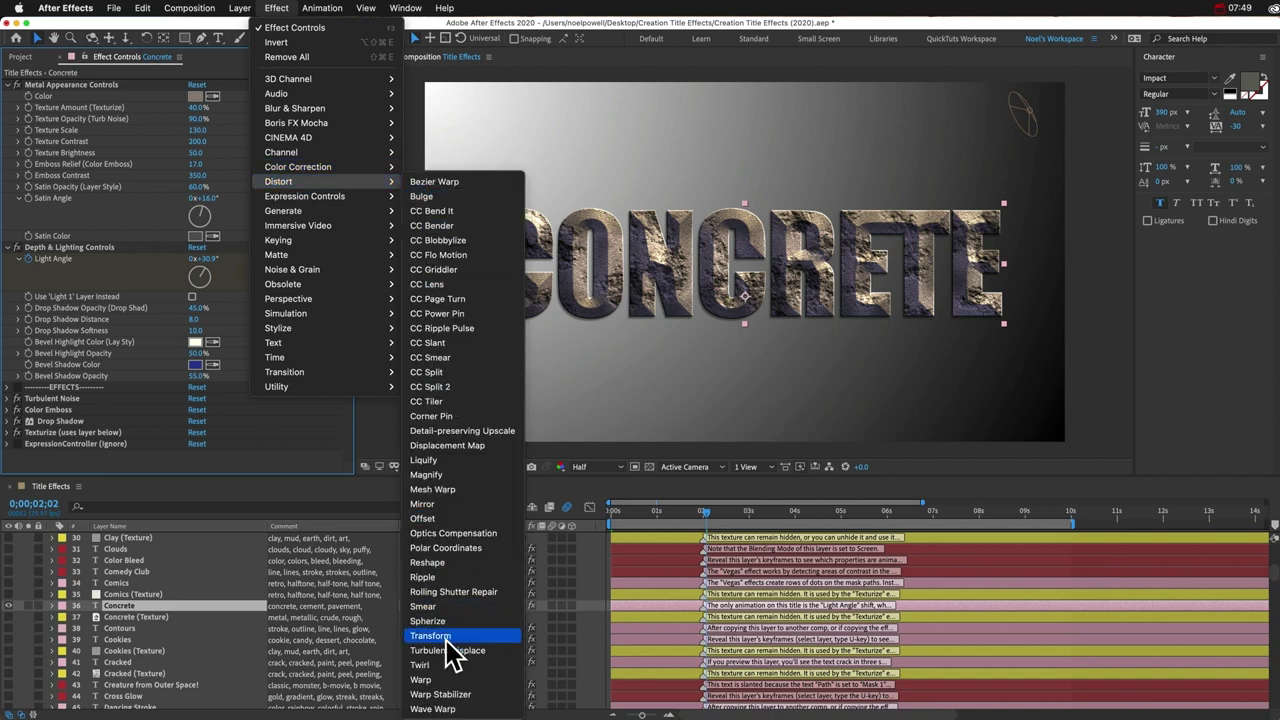
left_click(432, 636)
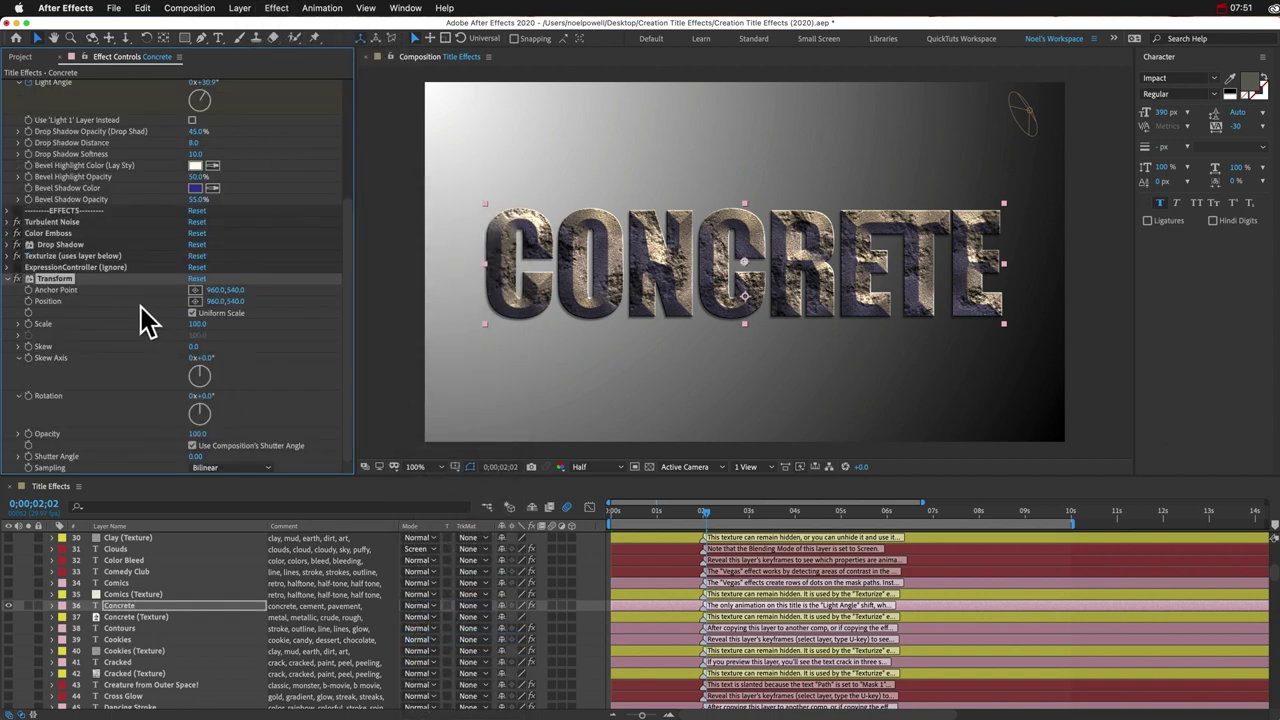
left_click_drag(69, 286, 71, 246)
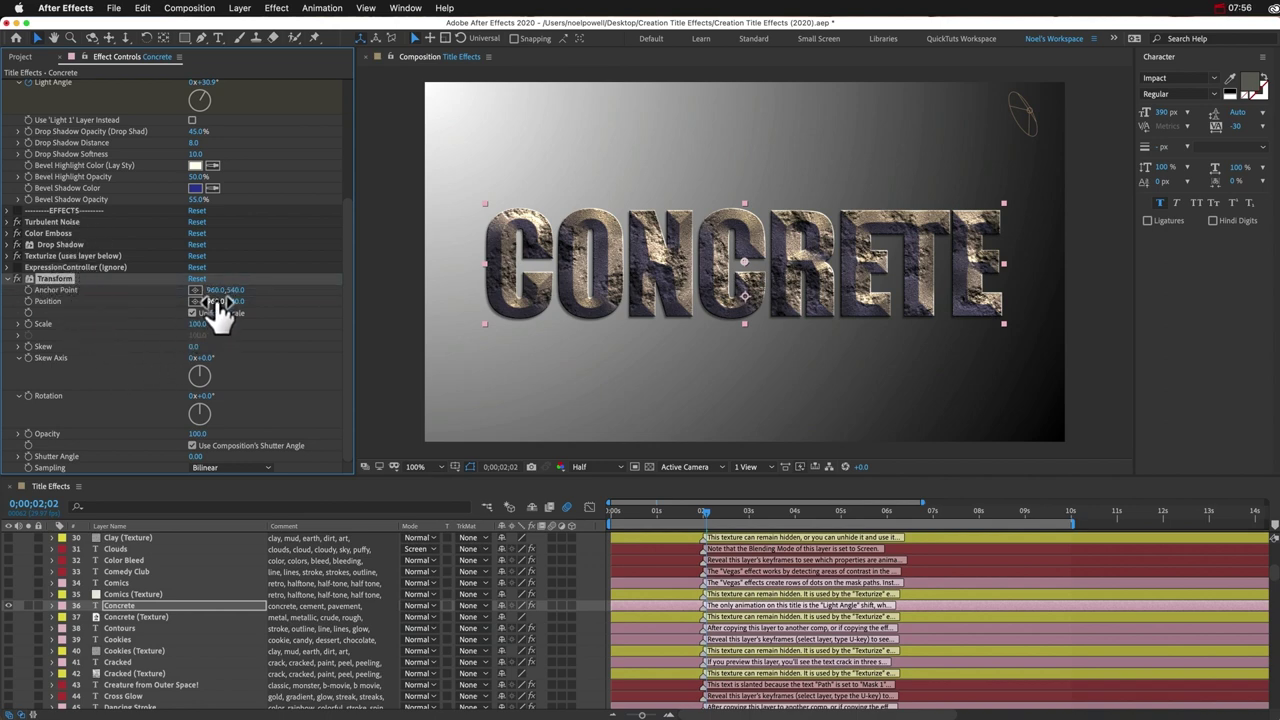
left_click_drag(214, 301, 314, 320)
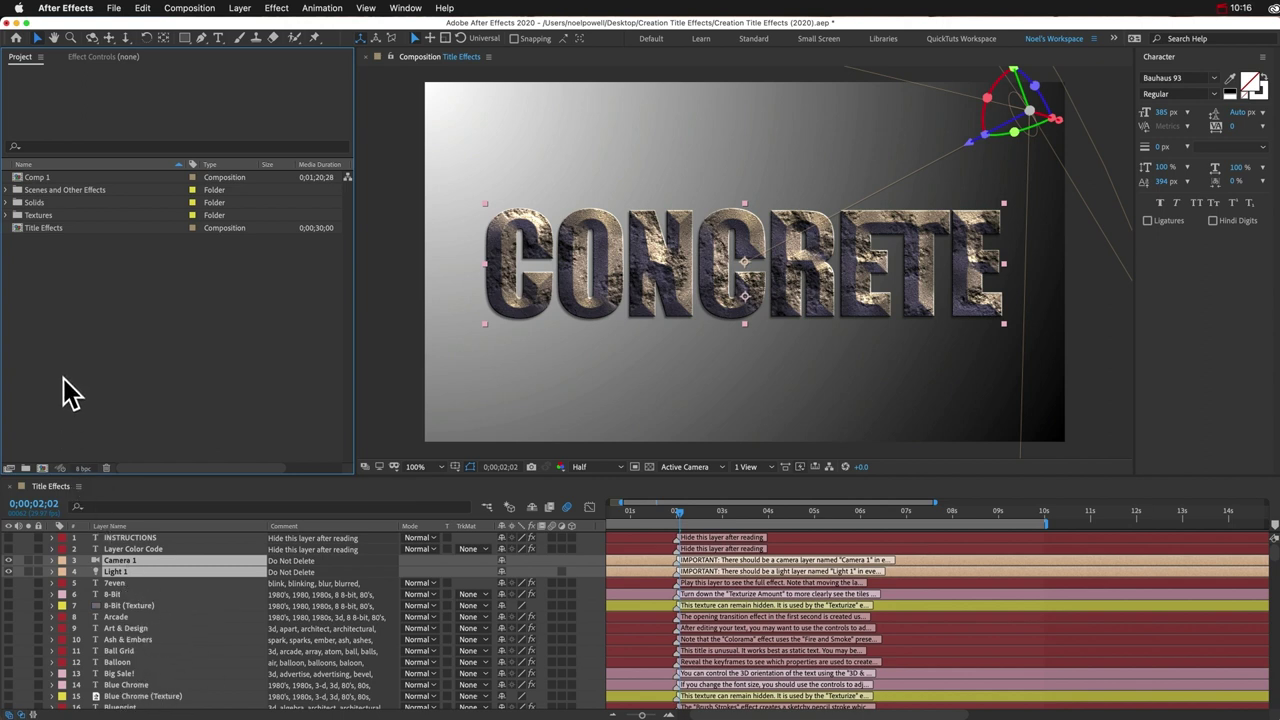
- Show the Blue Chrome title and change the project depth from 8 bpc to 16 bits per channel
scroll(112, 630, "down", 5)
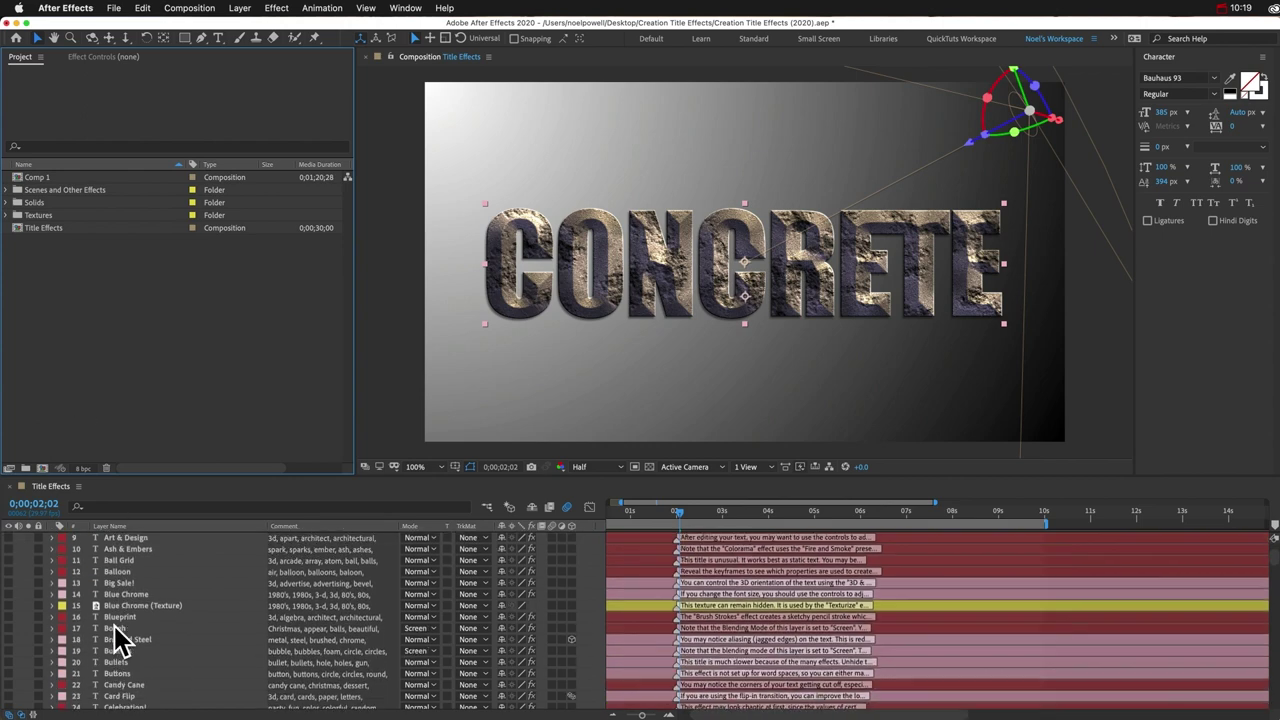
left_click(120, 571)
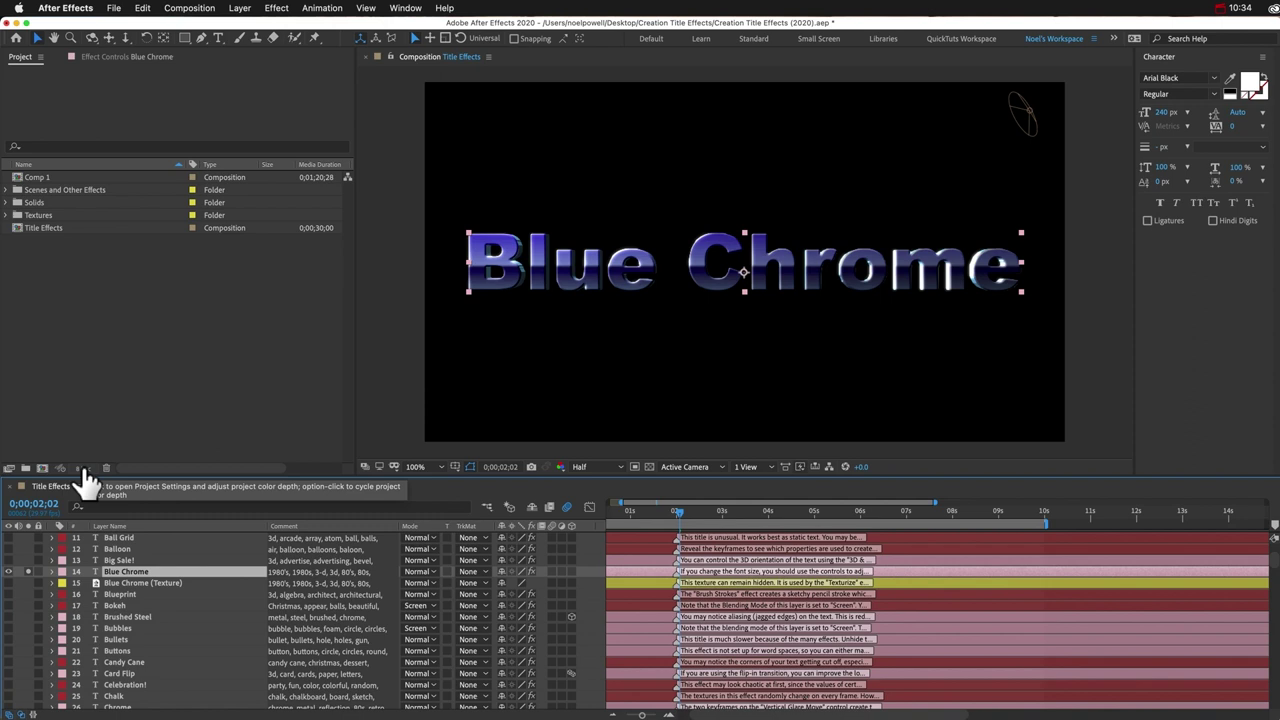
left_click(84, 470)
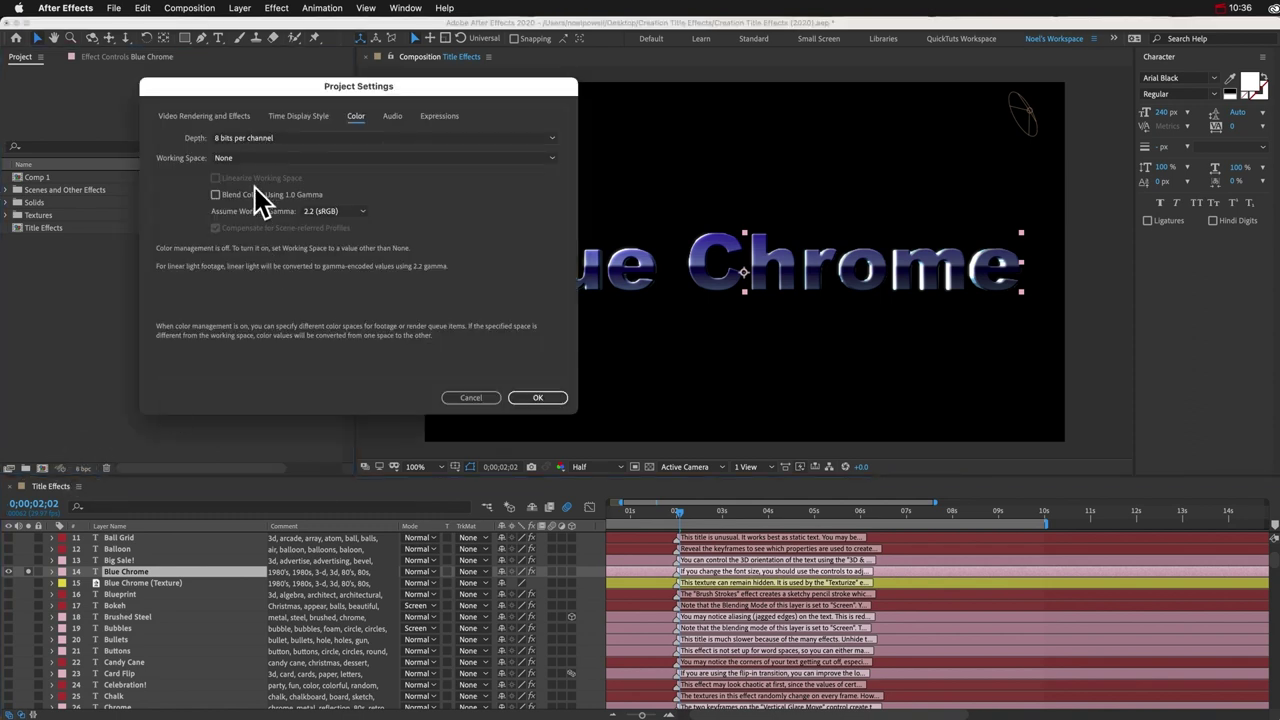
left_click(226, 137)
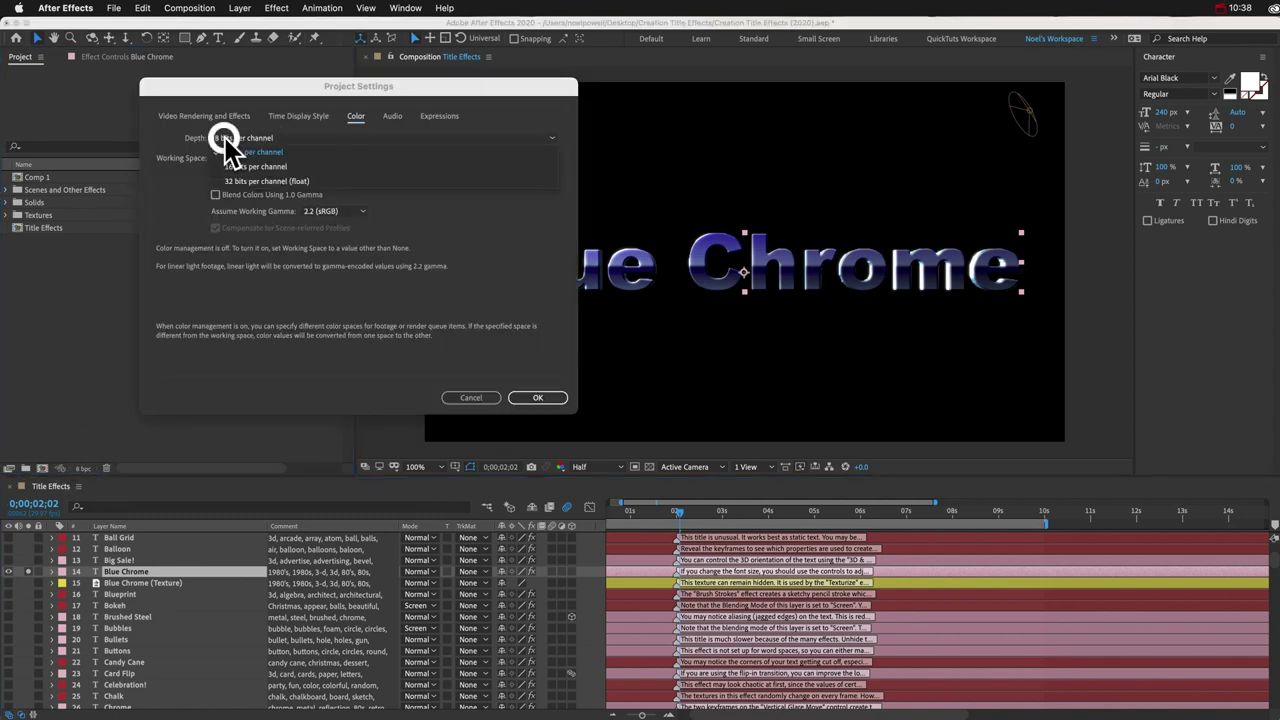
left_click(245, 166)
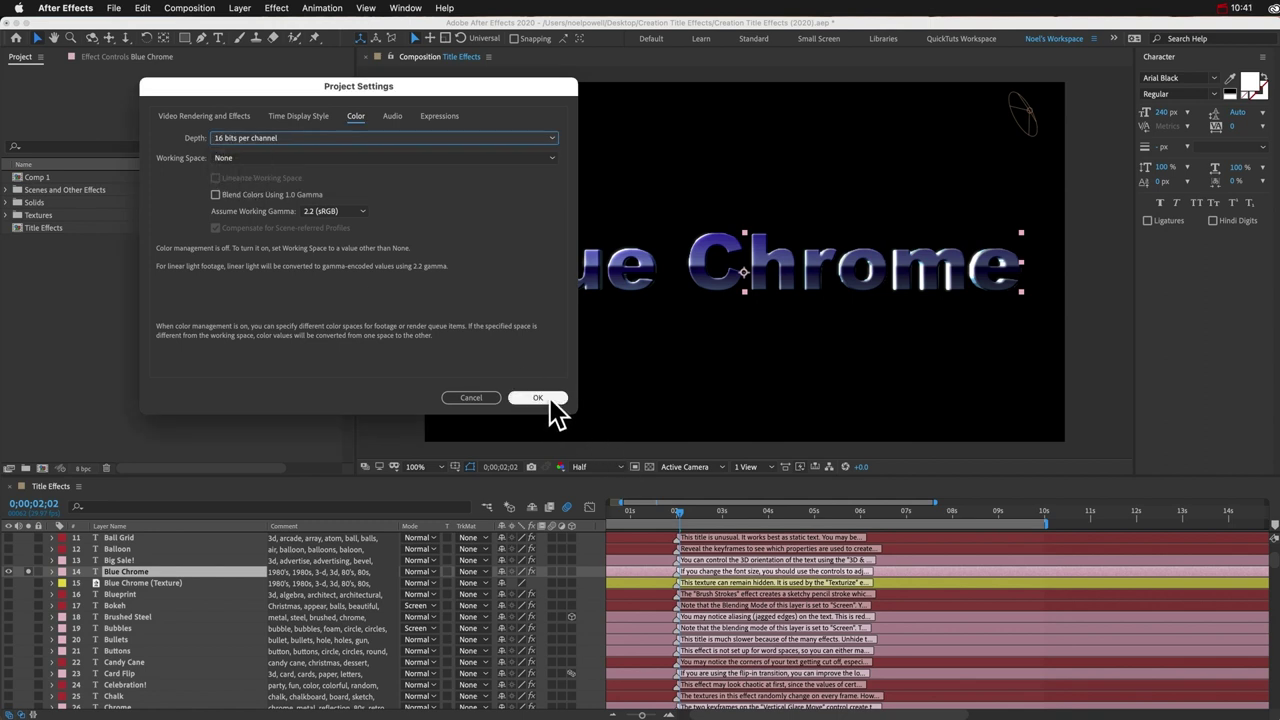
left_click(549, 400)
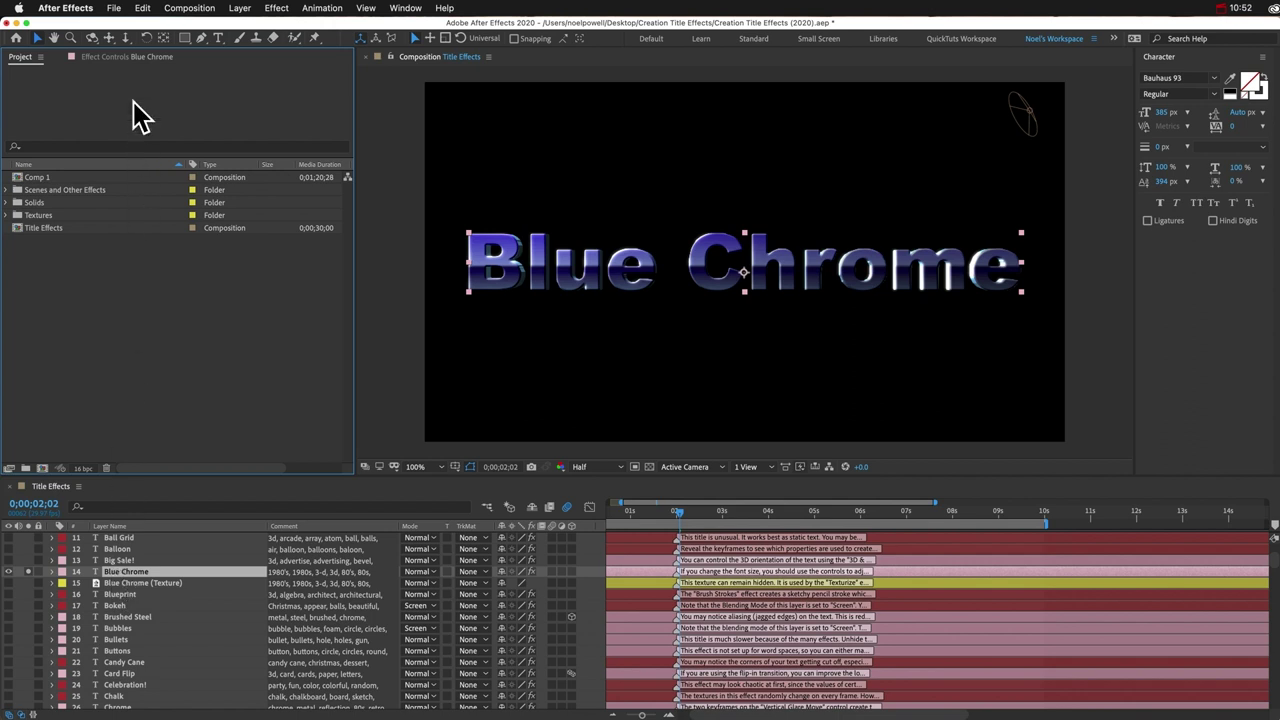
- Open the Blue Chrome layer's Effect Controls and select its Shatter effect
left_click(106, 58)
scroll(71, 343, "down", 2)
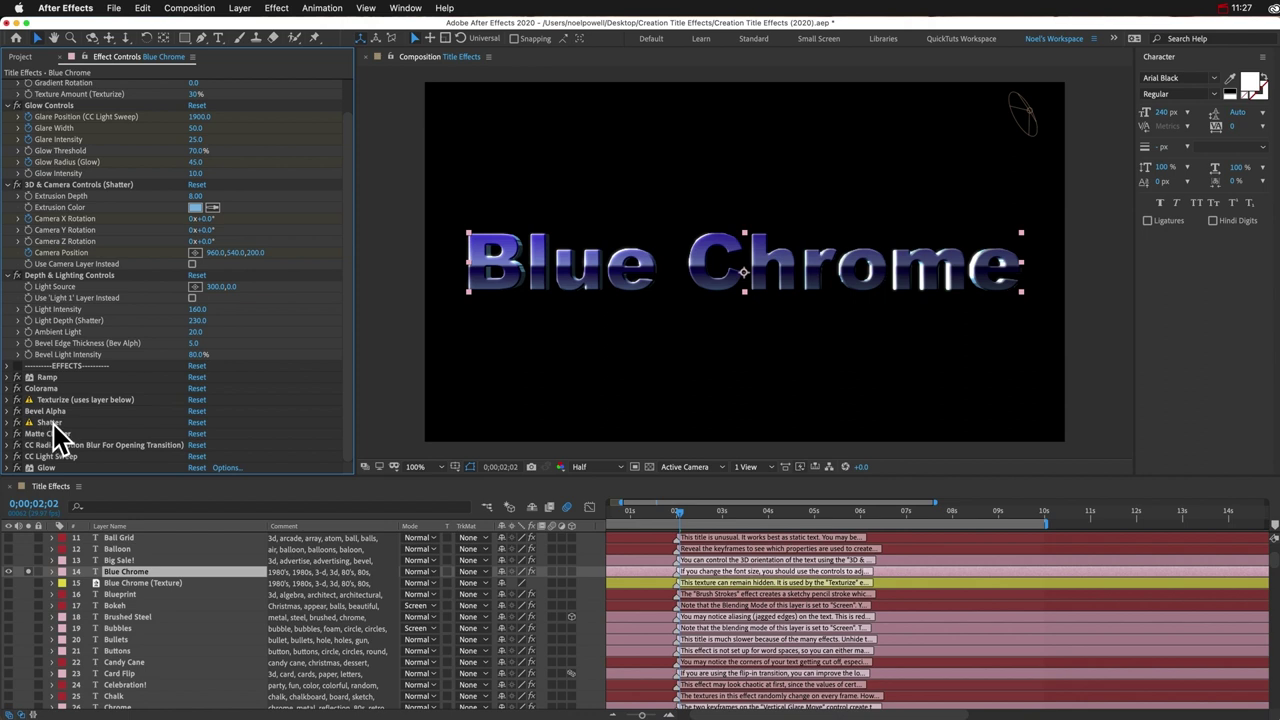
left_click(50, 426)
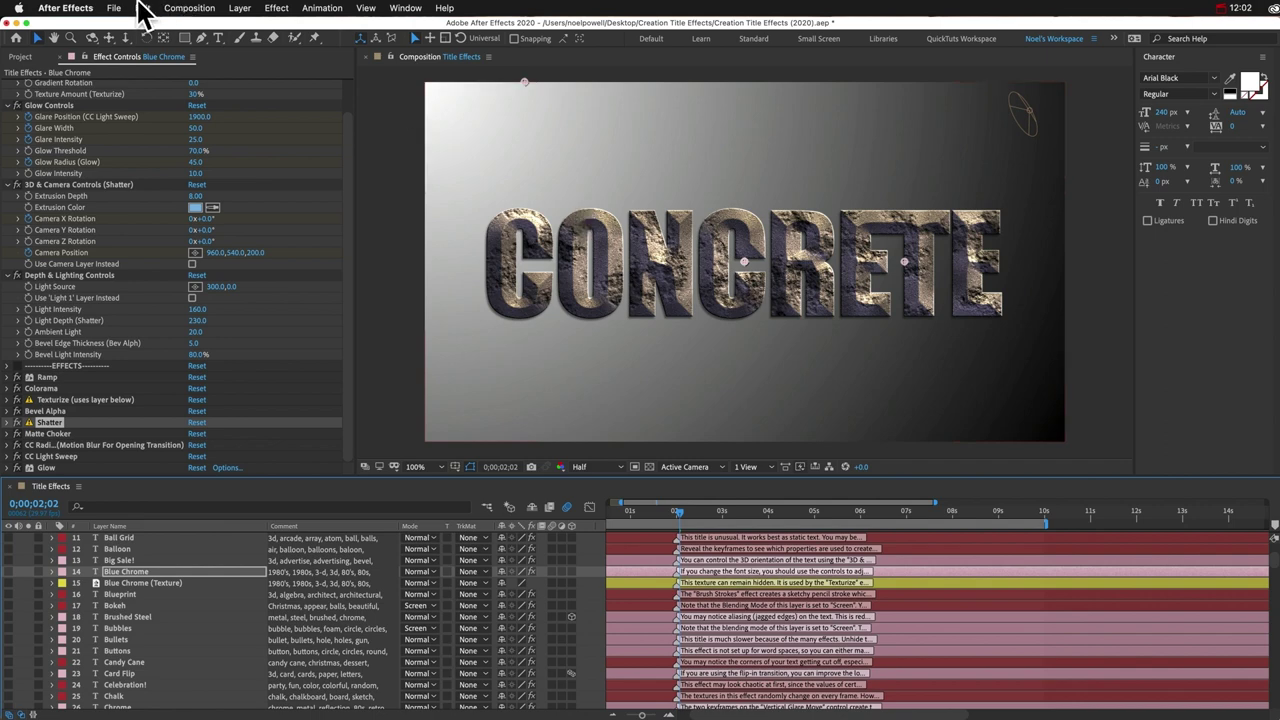
left_click(143, 8)
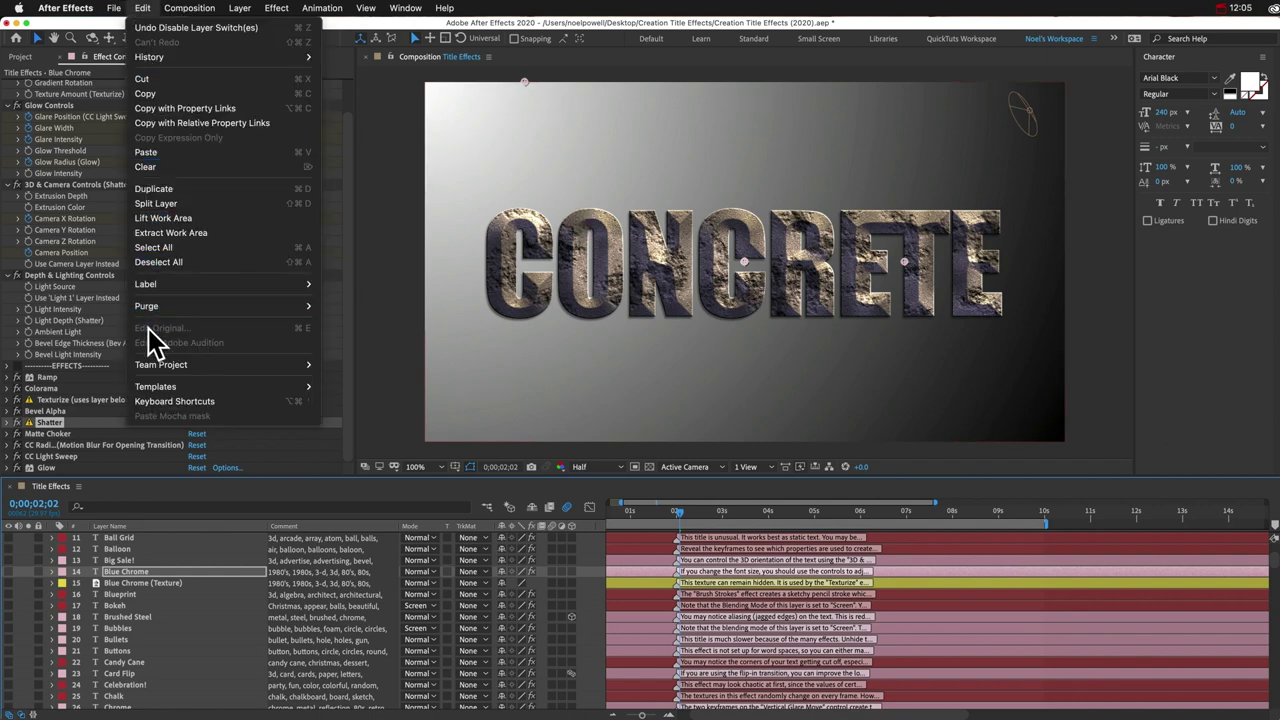
mouse_move(234, 310)
left_click(157, 573)
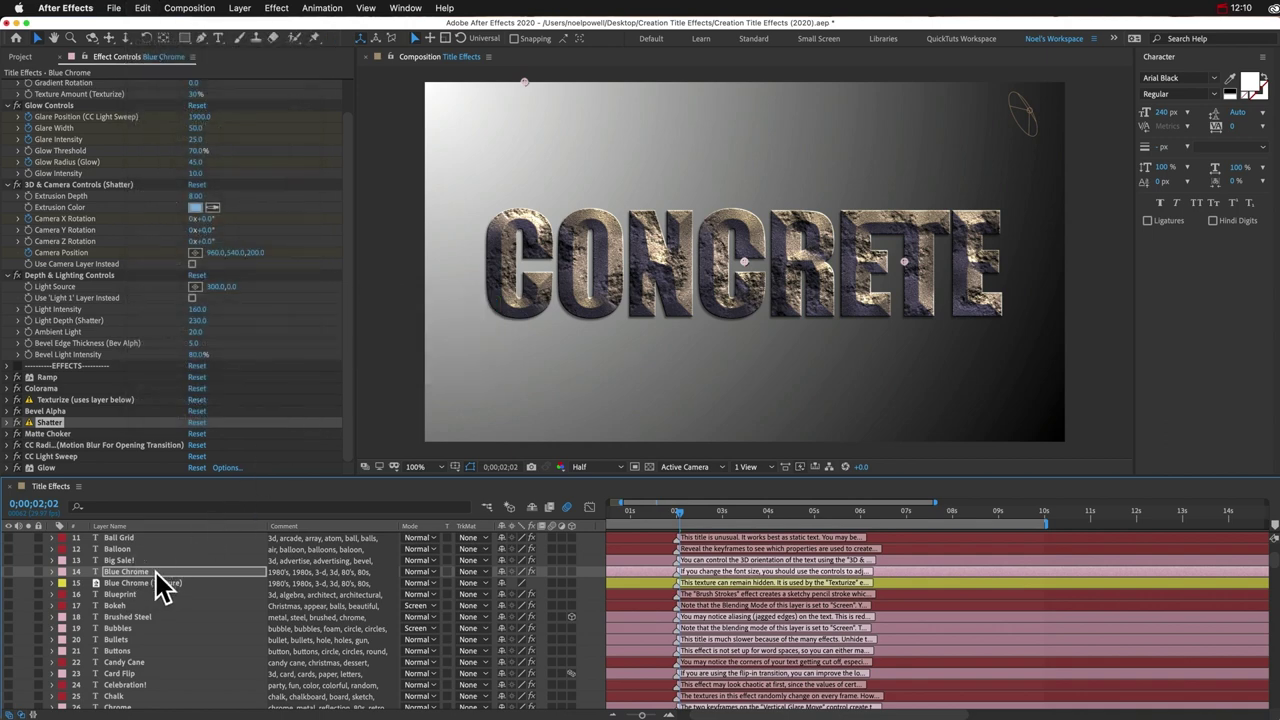